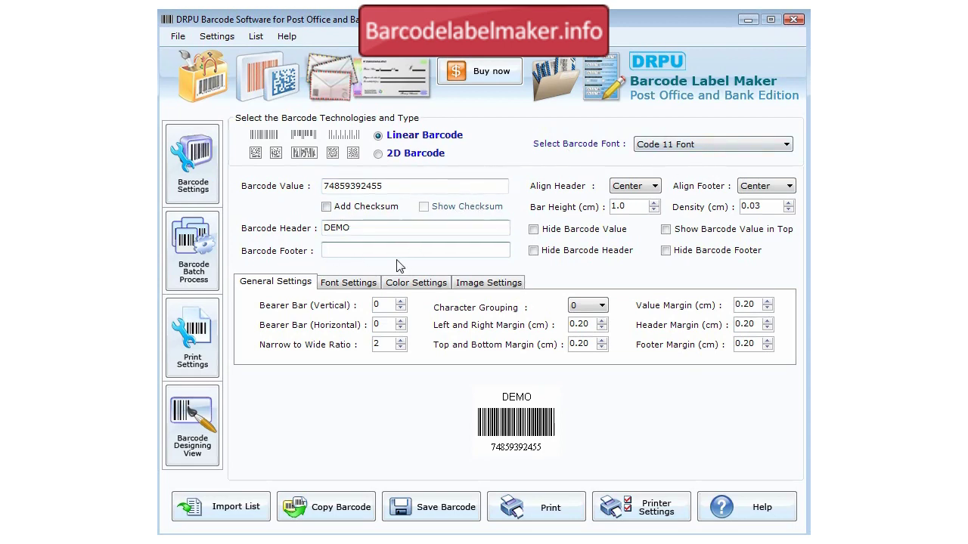
# Try other linear barcode fonts, including USPS Tray Label Font and Planet Font
pyautogui.click(657, 147)
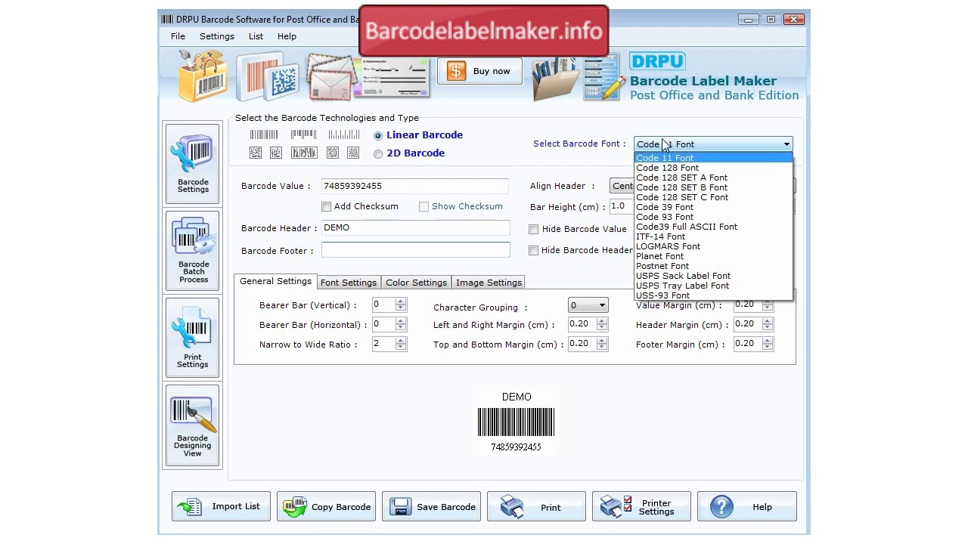
pyautogui.click(656, 297)
pyautogui.scroll(-3, 678, 150)
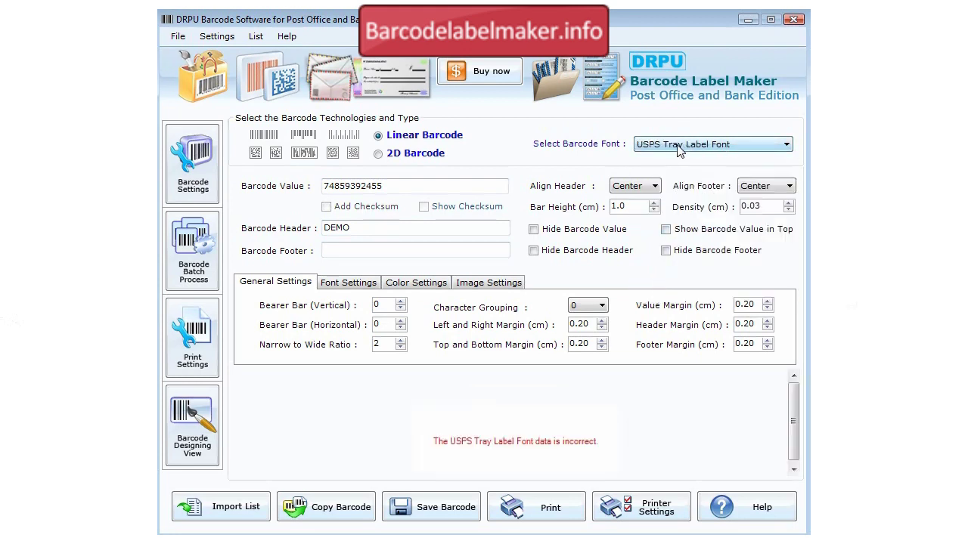
pyautogui.scroll(-1, 679, 150)
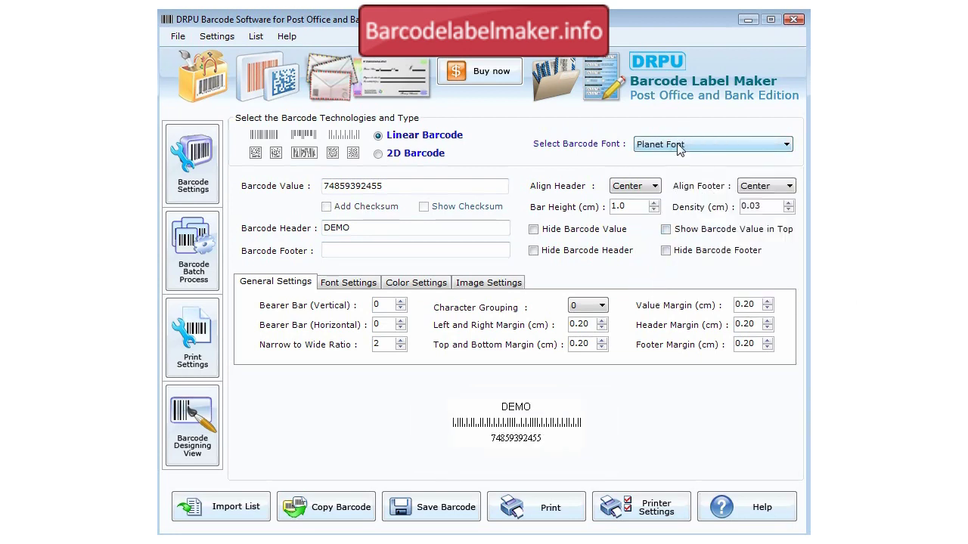
pyautogui.click(690, 150)
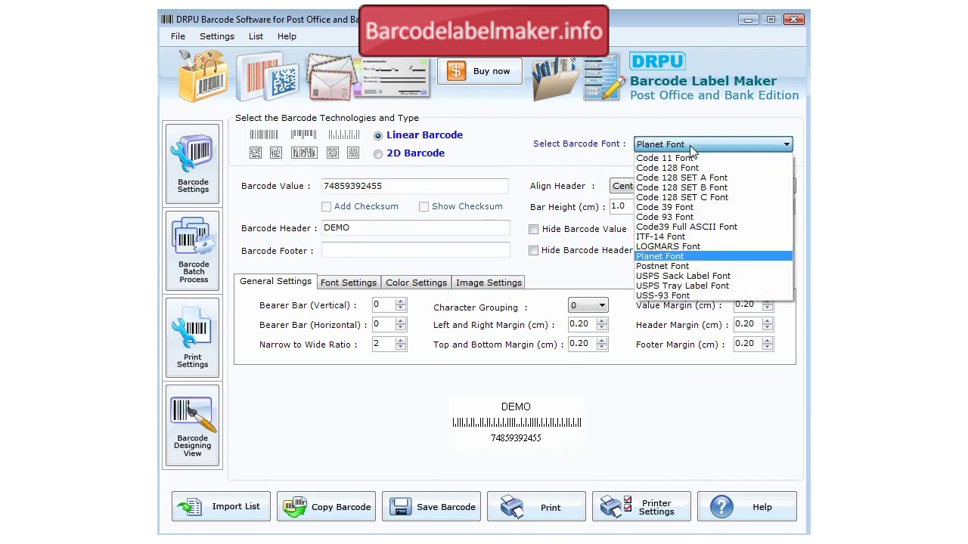
# Switch to the 2D barcode type and choose MICR Font as the barcode font
pyautogui.click(443, 158)
pyautogui.click(444, 158)
pyautogui.click(678, 151)
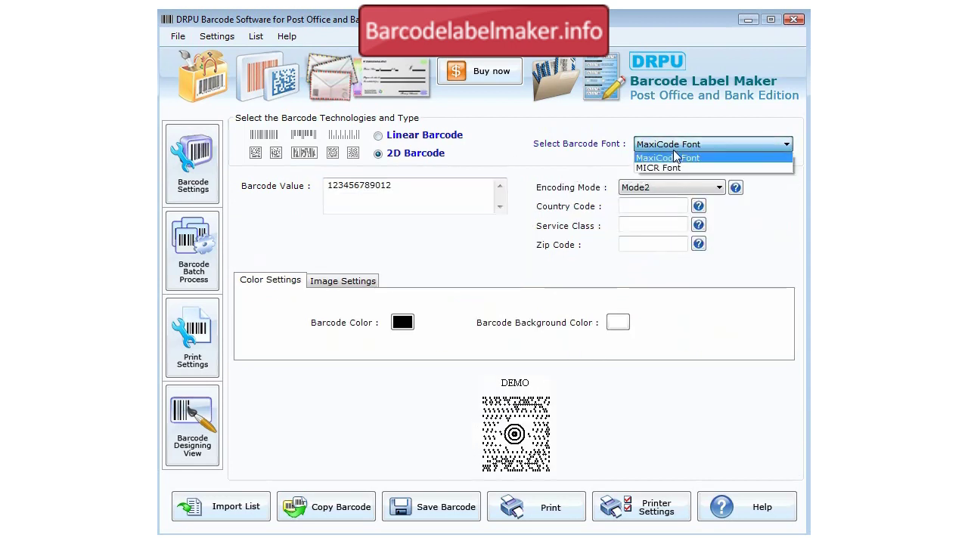
pyautogui.click(665, 166)
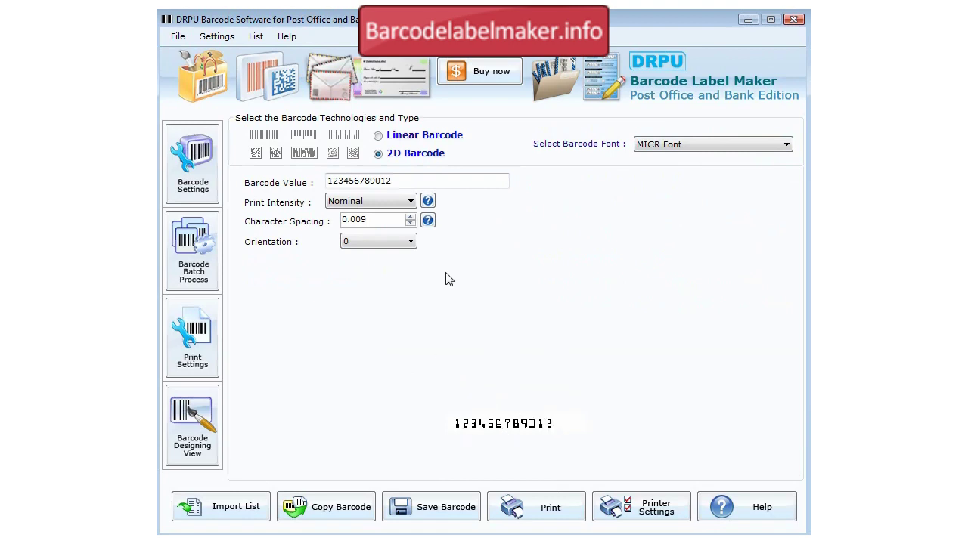
# Increase the character spacing of the MICR barcode to 0.021
pyautogui.click(410, 217)
pyautogui.click(411, 217)
pyautogui.click(411, 217)
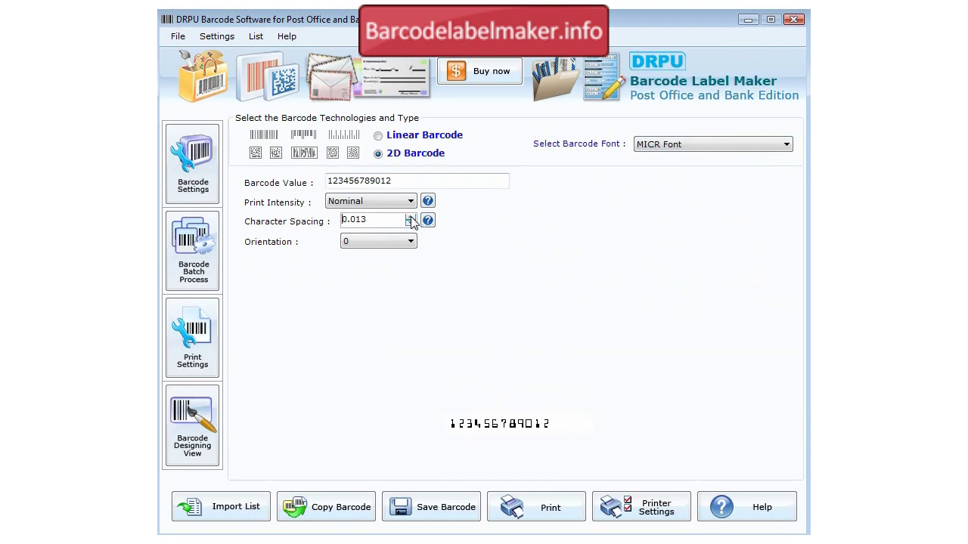
pyautogui.click(411, 217)
pyautogui.click(410, 217)
pyautogui.moveTo(401, 181); pyautogui.dragTo(263, 186)
pyautogui.click(403, 181)
pyautogui.write('7')
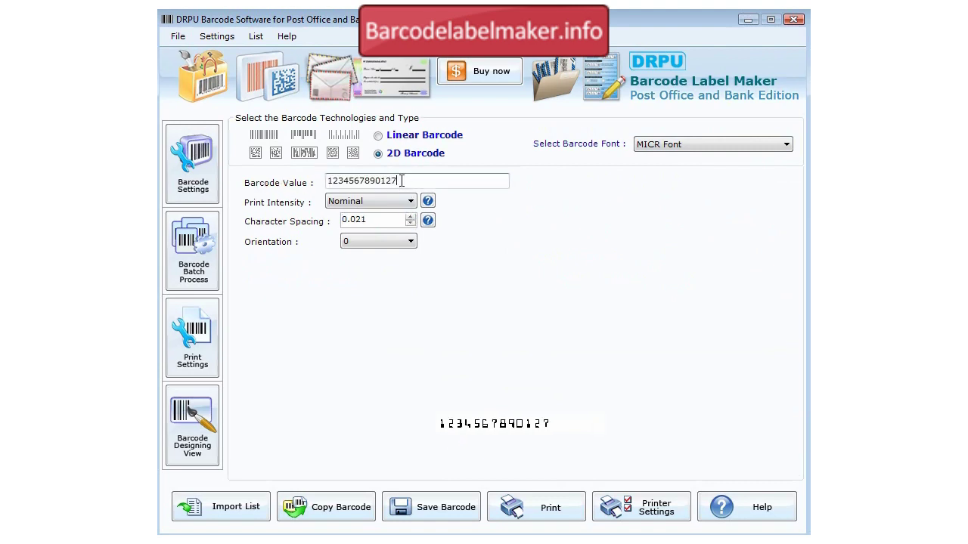
pyautogui.write('578453')
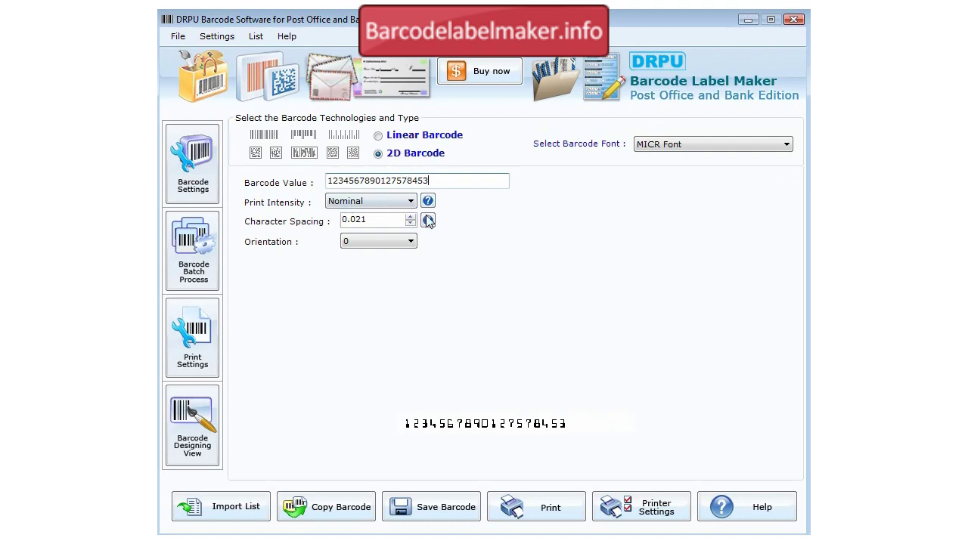
# Set the print intensity of the MICR barcode to Maximum
pyautogui.click(411, 242)
pyautogui.click(478, 270)
pyautogui.click(358, 203)
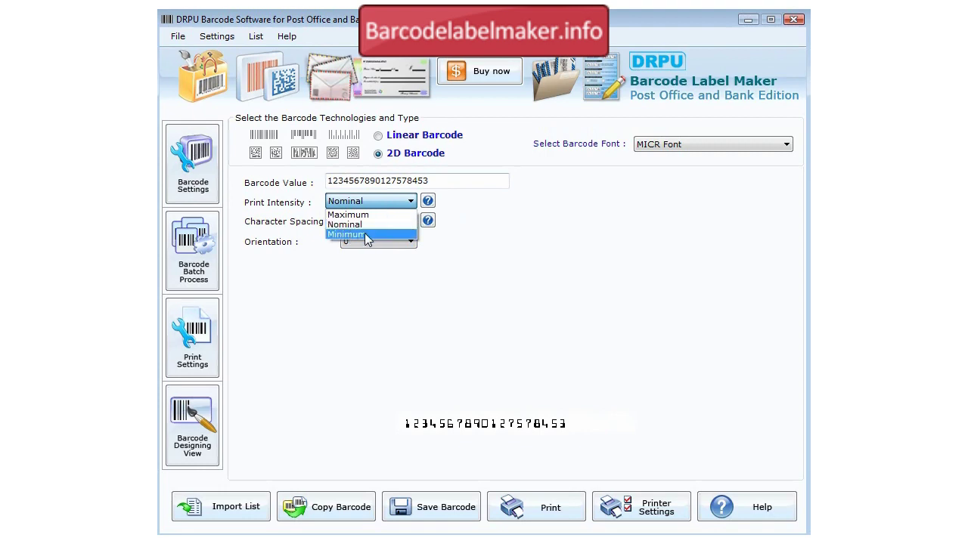
pyautogui.click(368, 236)
pyautogui.click(382, 203)
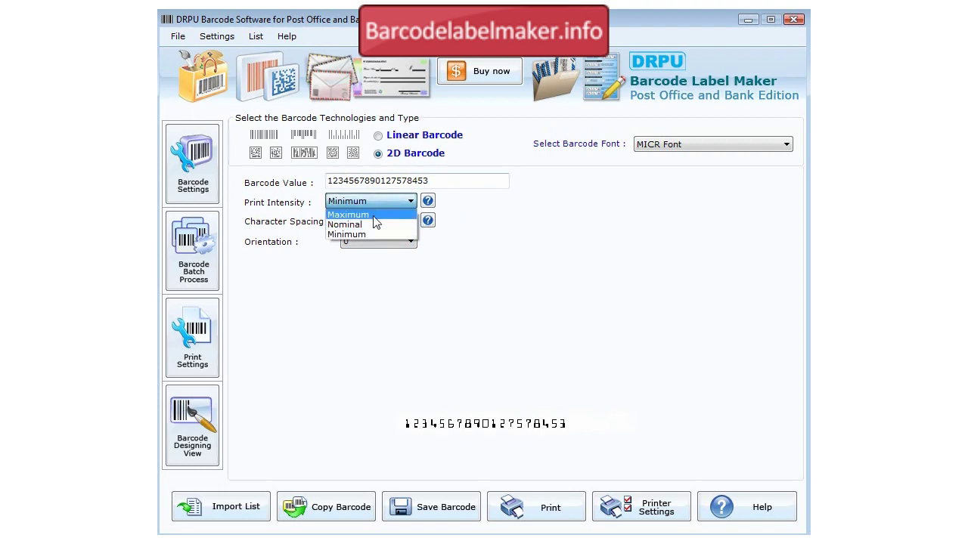
pyautogui.click(374, 214)
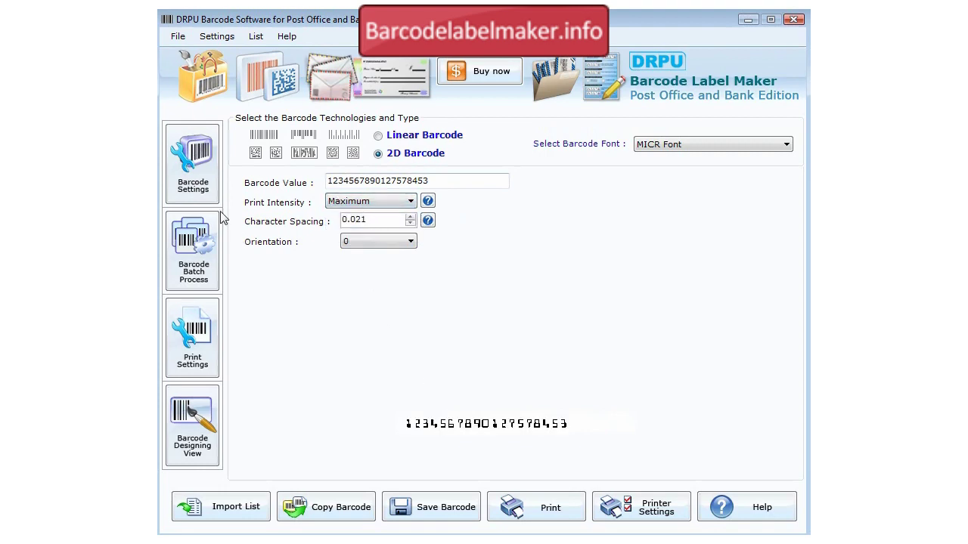
# Open barcode batch processing and generate a sequential value list from 345 to 390 with prefix 43 and suffix 76
pyautogui.click(196, 277)
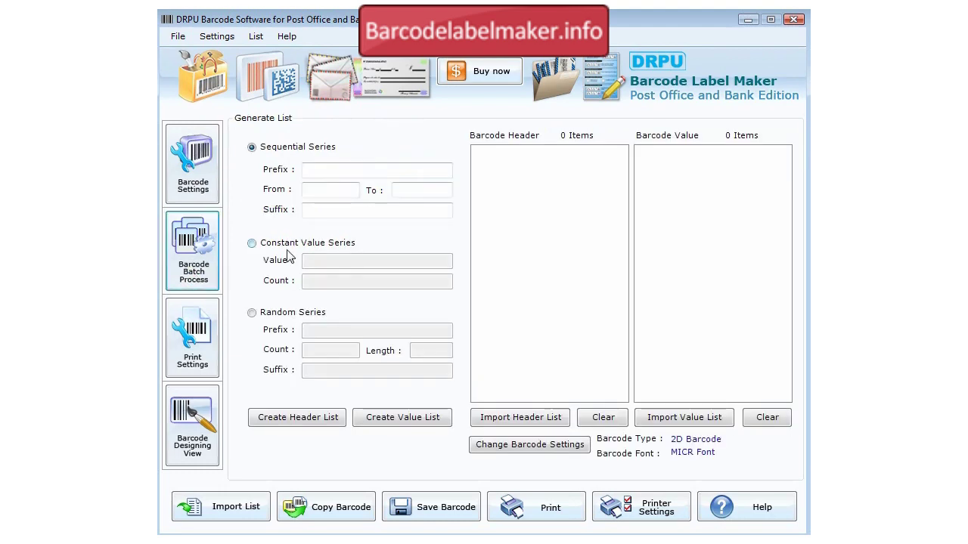
pyautogui.click(319, 169)
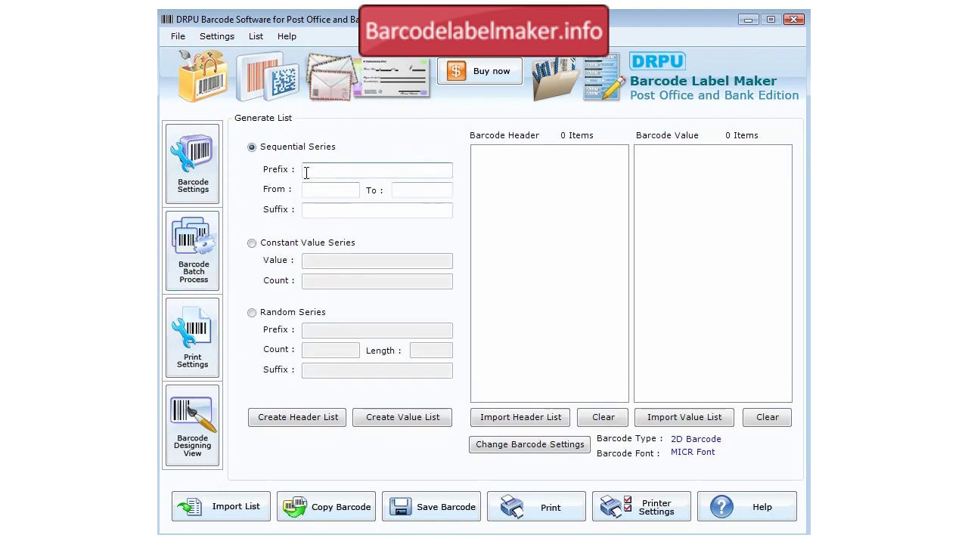
pyautogui.write('43')
pyautogui.click(311, 209)
pyautogui.click(321, 191)
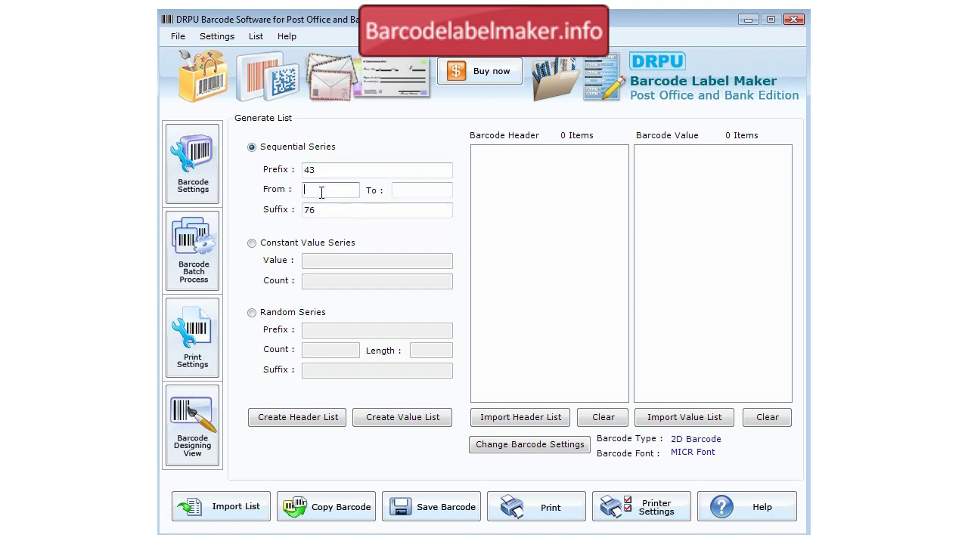
pyautogui.click(399, 188)
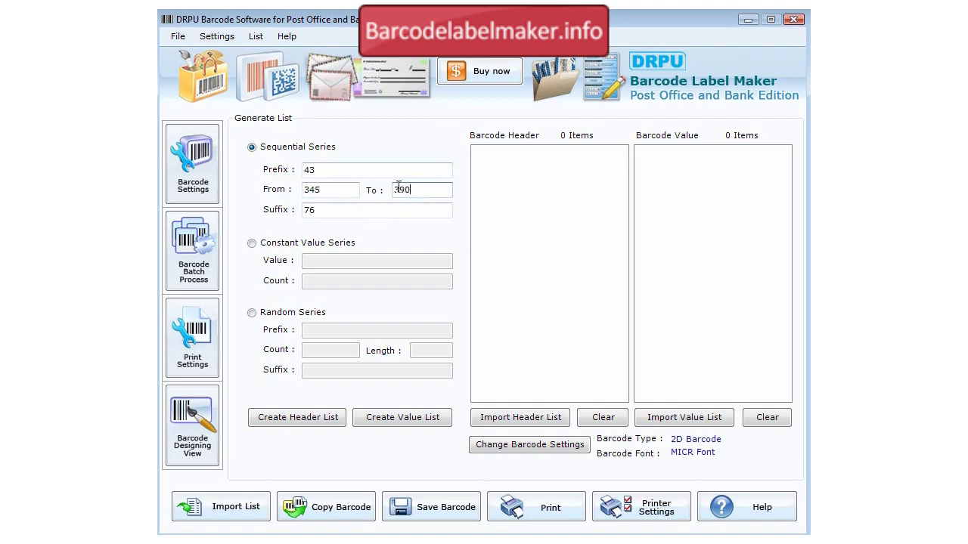
pyautogui.click(403, 421)
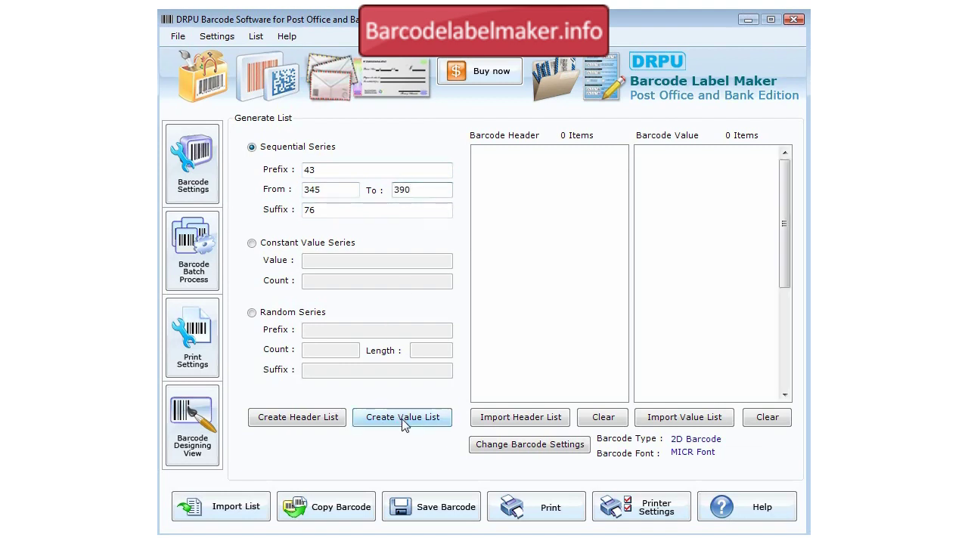
pyautogui.moveTo(784, 219); pyautogui.dragTo(785, 163)
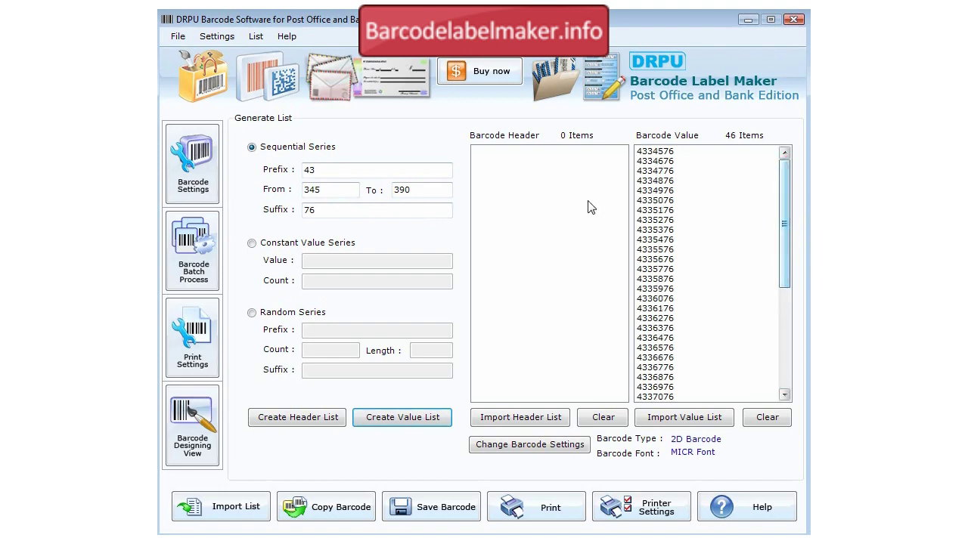
# Generate a constant value list with the value 765436 and a count of 30
pyautogui.click(275, 244)
pyautogui.click(323, 259)
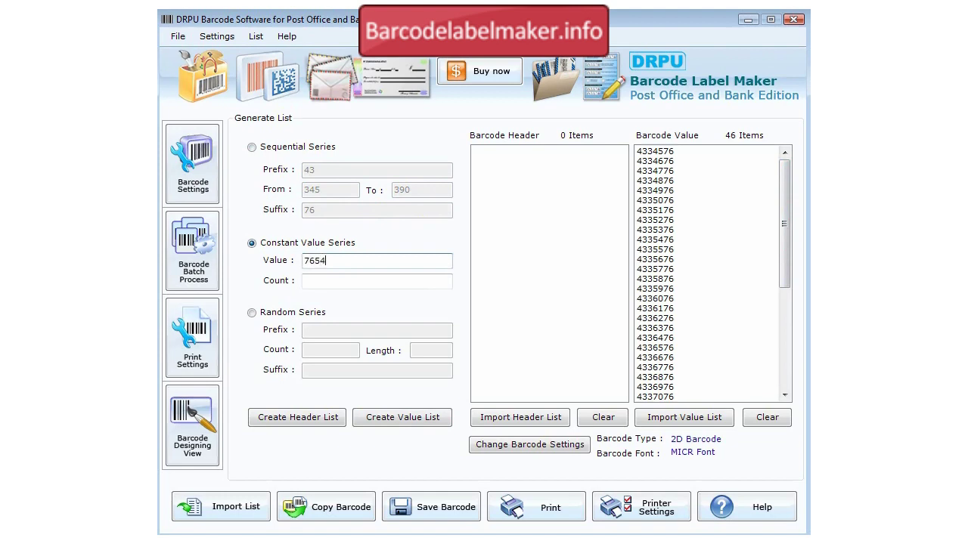
pyautogui.click(336, 279)
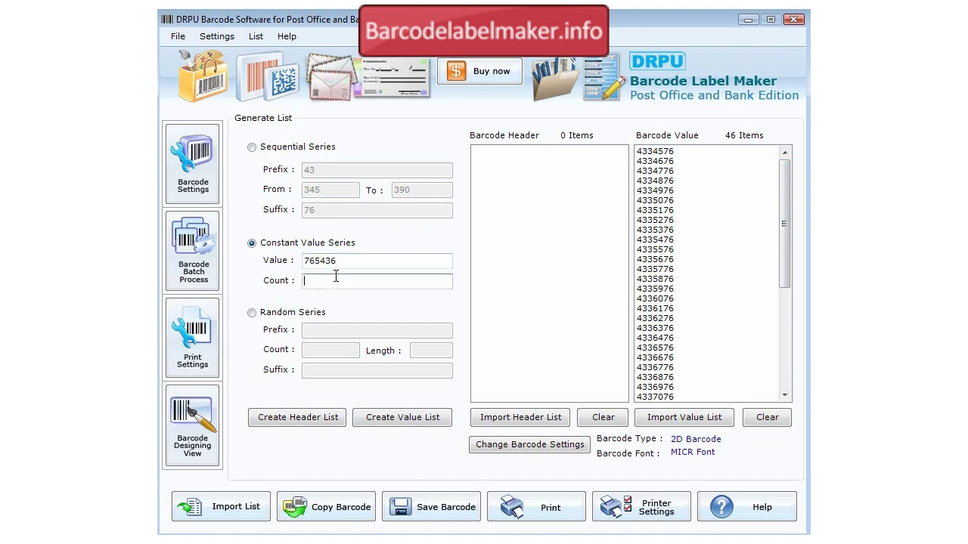
pyautogui.click(382, 418)
pyautogui.moveTo(784, 245); pyautogui.dragTo(782, 200)
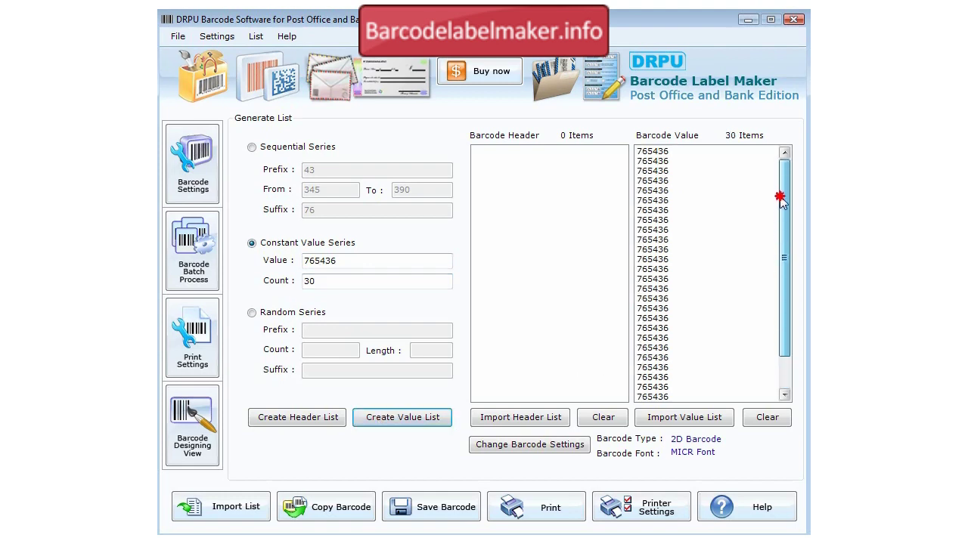
# Generate a random value list with prefix 56, suffix 897, count 20 and length 6
pyautogui.click(287, 312)
pyautogui.click(333, 331)
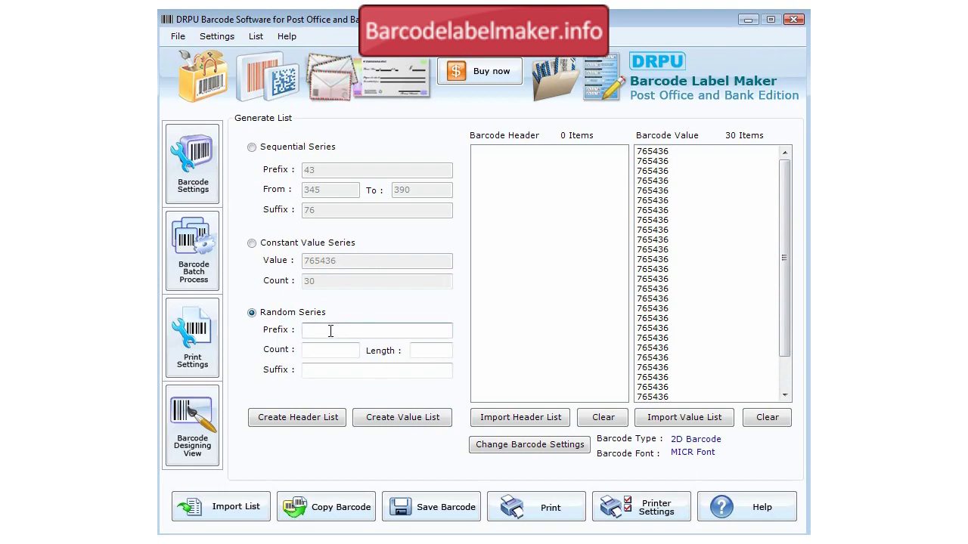
pyautogui.click(330, 370)
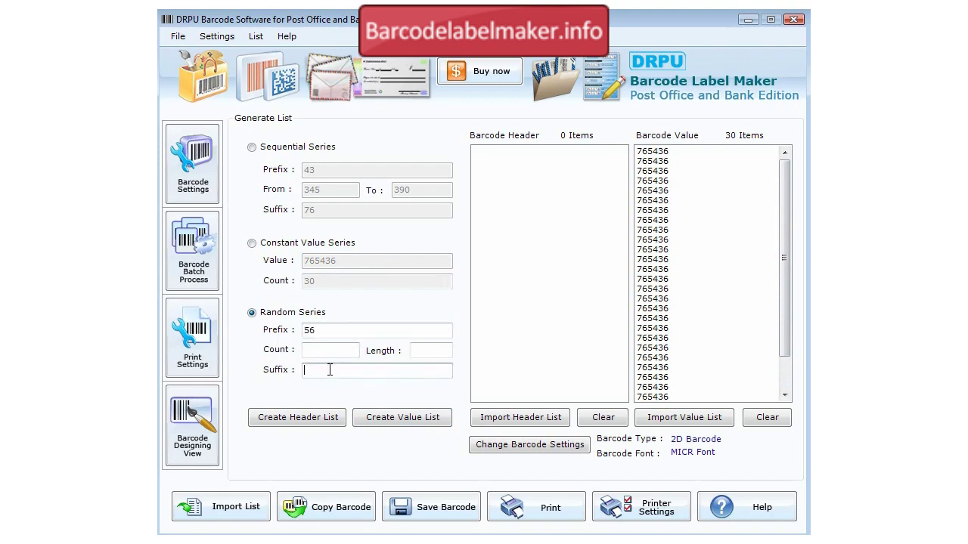
pyautogui.click(328, 353)
pyautogui.click(429, 353)
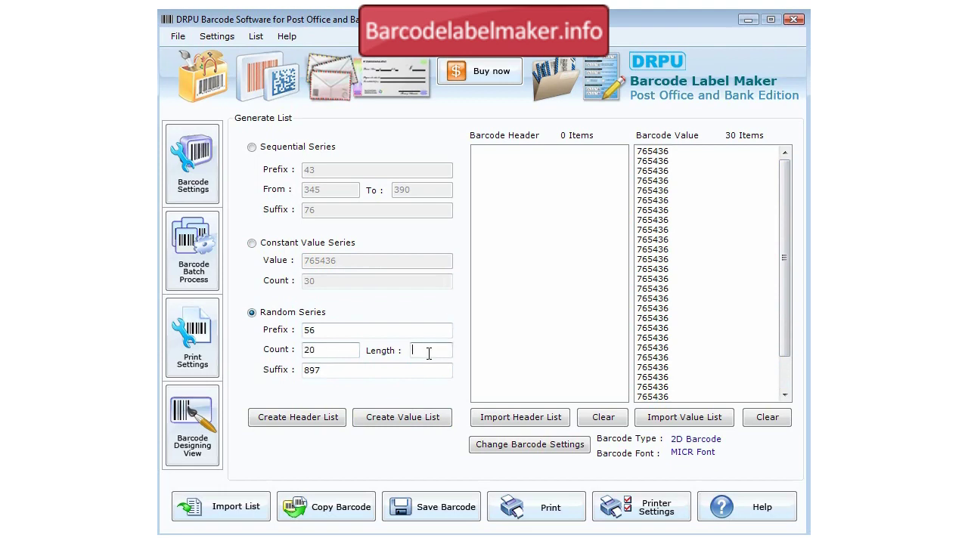
pyautogui.click(393, 417)
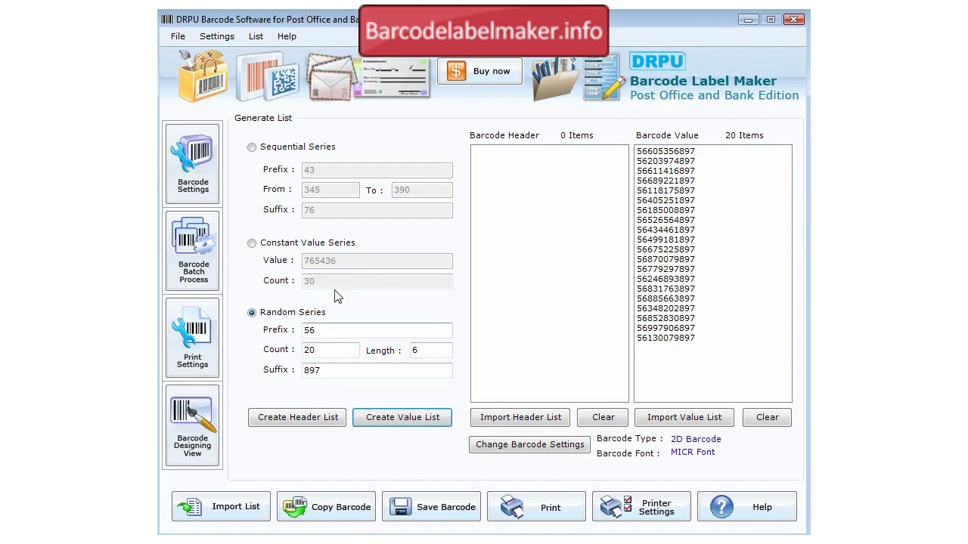
# Open the print settings and set the page layout to one column and 3 rows of barcodes
pyautogui.click(198, 358)
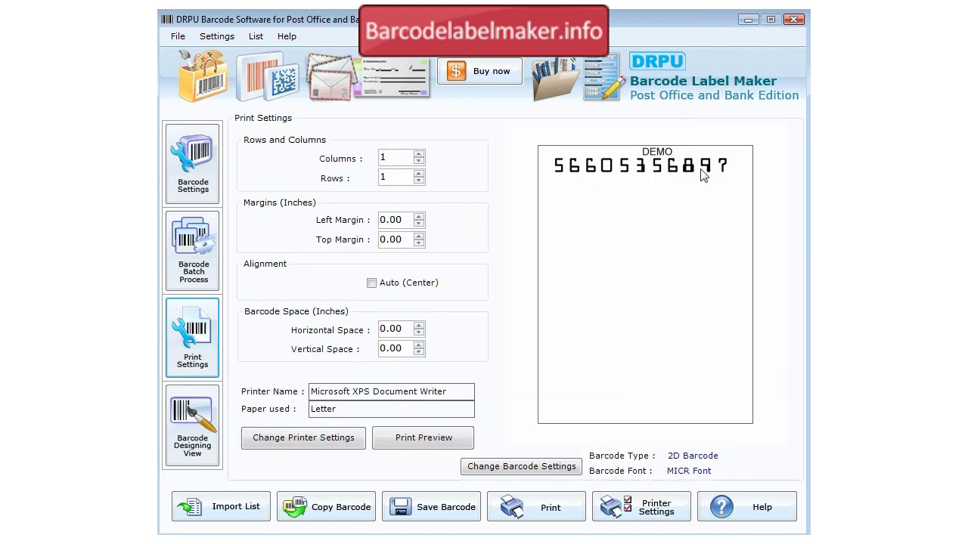
pyautogui.click(419, 154)
pyautogui.doubleClick(388, 181)
pyautogui.write('2')
pyautogui.doubleClick(387, 179)
pyautogui.write('3')
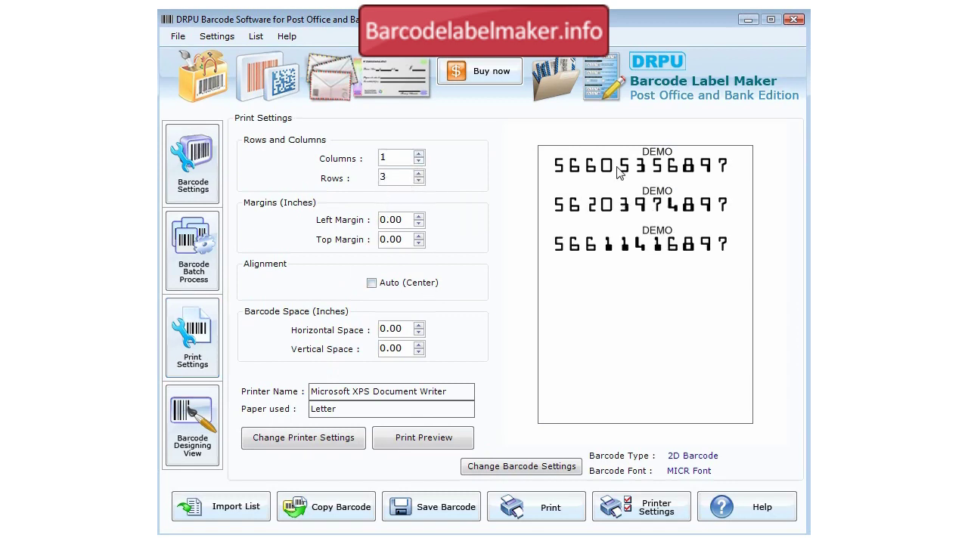
# Preview the print layout of the barcodes at 100% zoom and close the preview
pyautogui.click(426, 440)
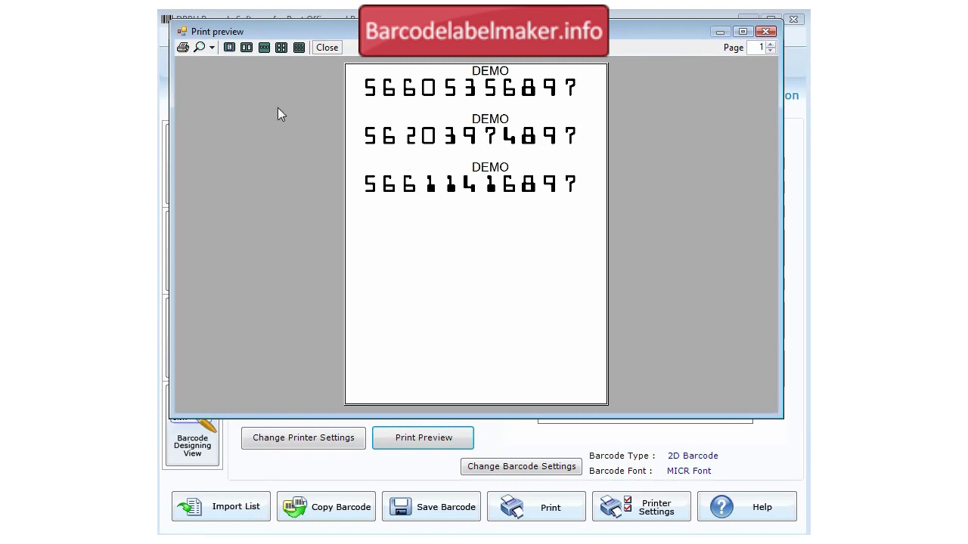
pyautogui.click(211, 47)
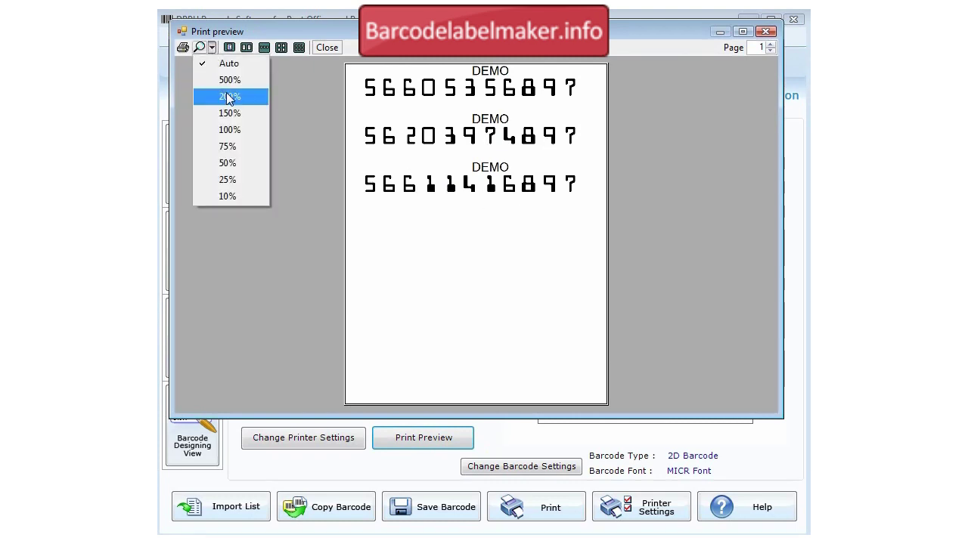
pyautogui.click(232, 133)
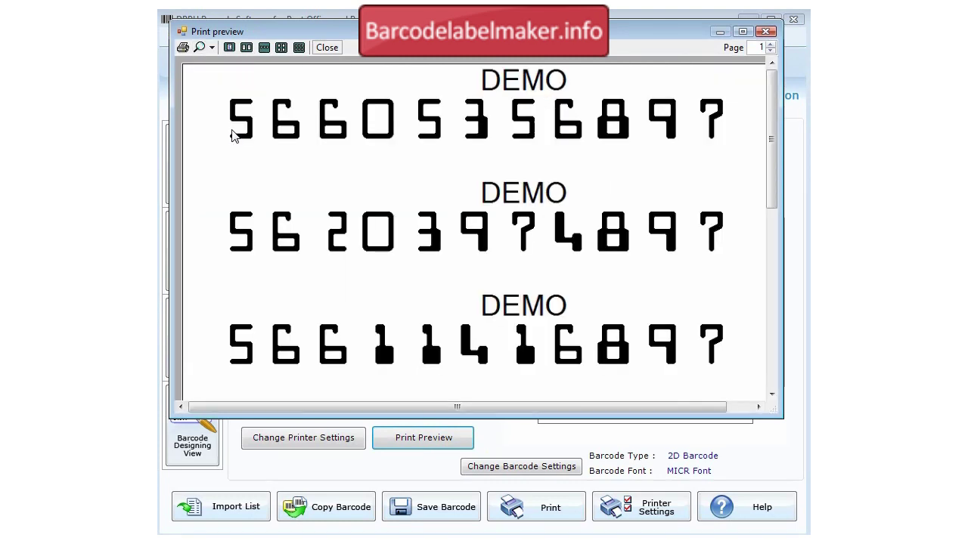
pyautogui.click(766, 31)
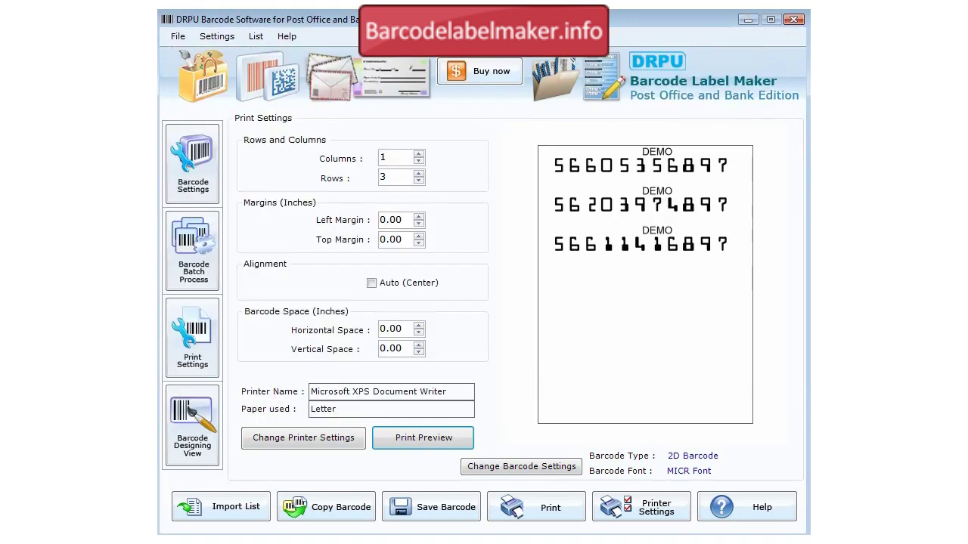
# Switch to the Barcode Designing view and create a rectangular label 88 mm high and about 180 mm wide
pyautogui.click(195, 457)
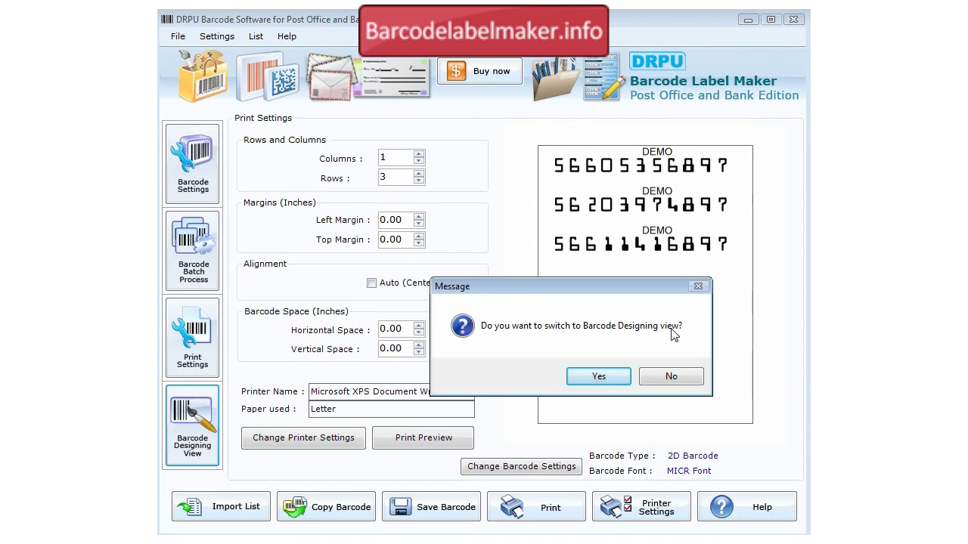
pyautogui.click(587, 383)
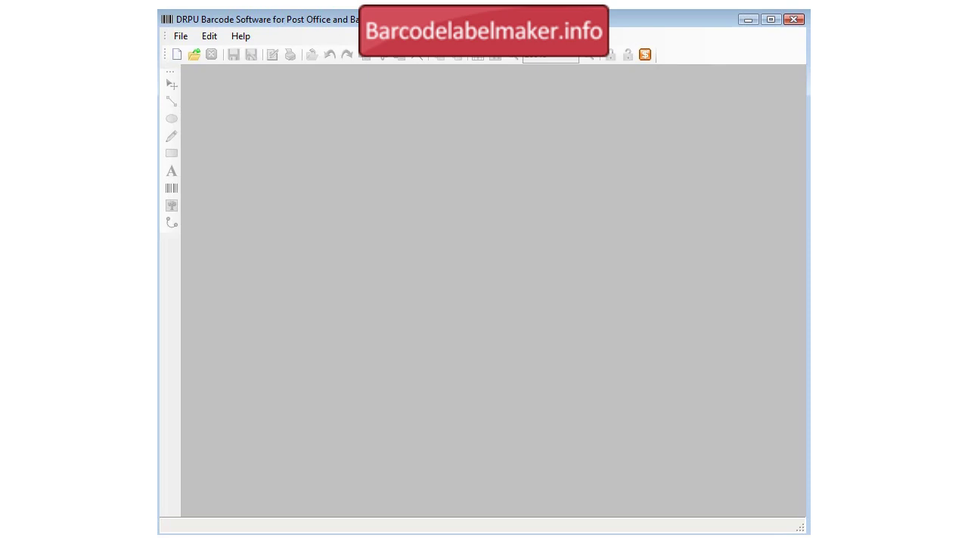
pyautogui.click(188, 38)
pyautogui.click(203, 53)
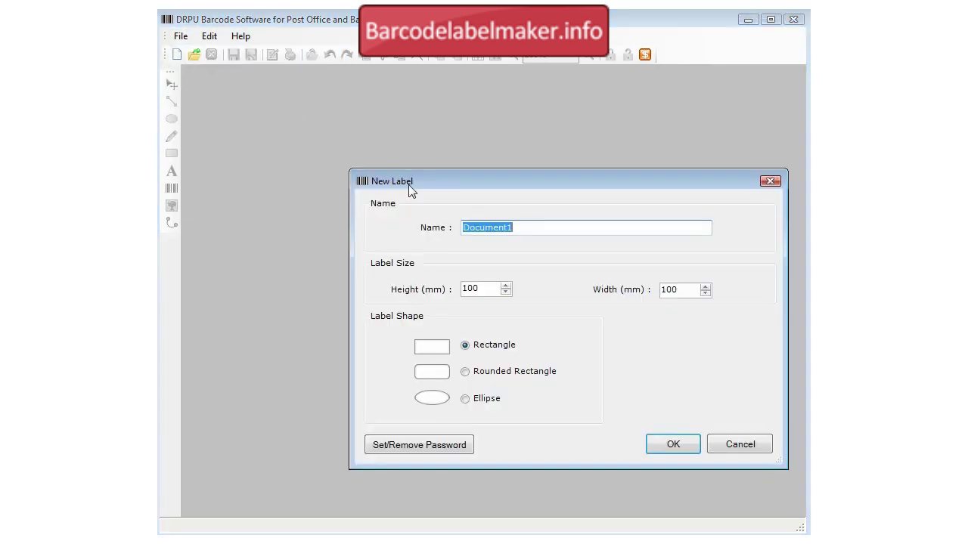
pyautogui.doubleClick(491, 289)
pyautogui.write('88')
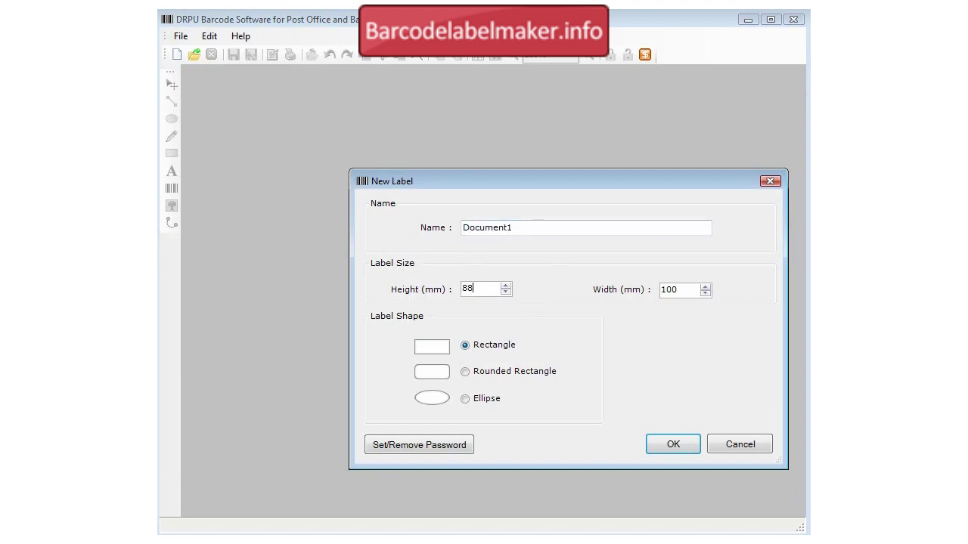
pyautogui.press('Tab')
pyautogui.write('1')
pyautogui.click(660, 443)
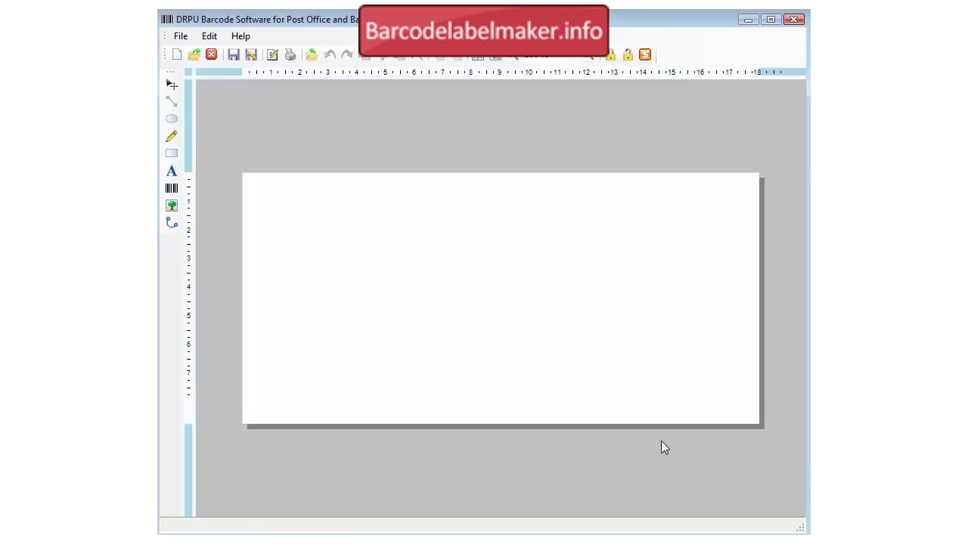
# Insert the picture cheque.jpg from the barcode images folder inside raw files and size it to cover the whole label
pyautogui.click(171, 205)
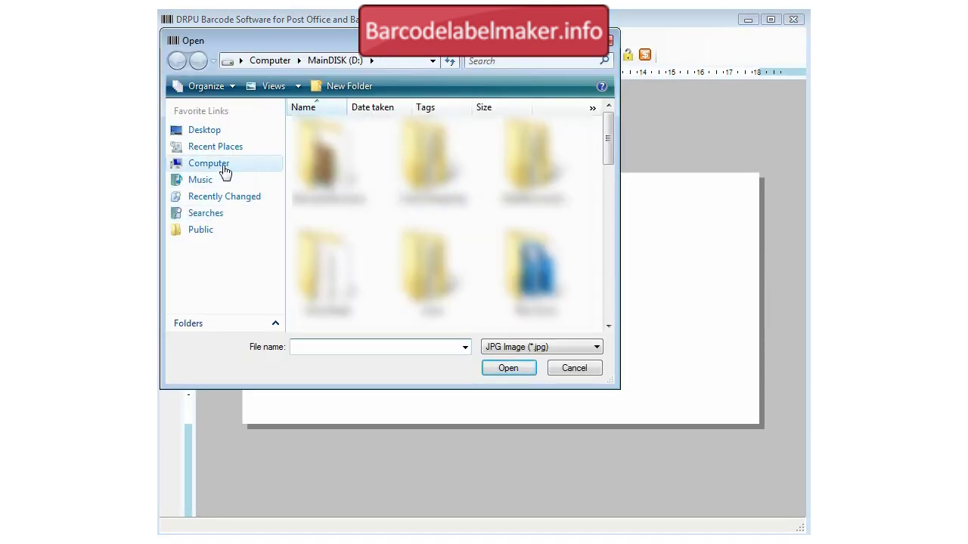
pyautogui.click(251, 164)
pyautogui.doubleClick(409, 168)
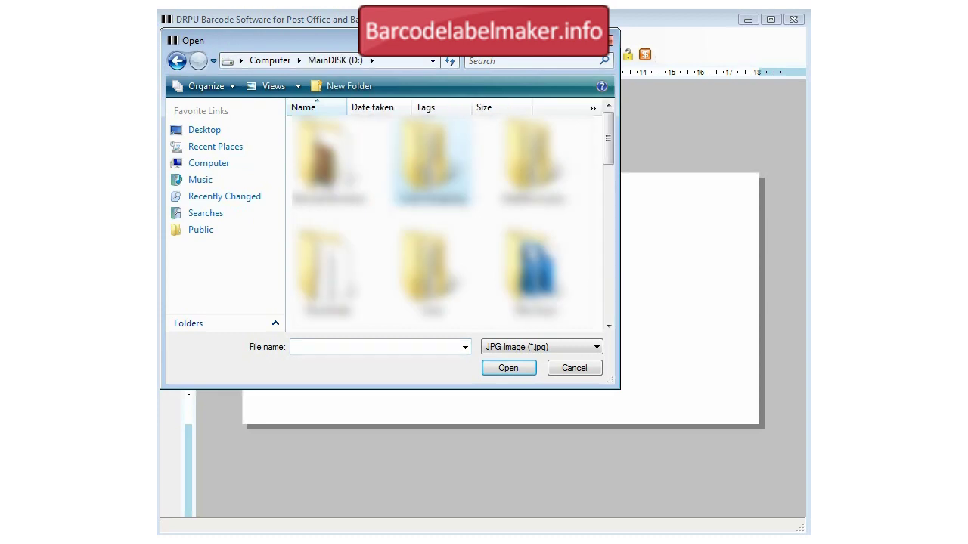
pyautogui.scroll(-3, 431, 167)
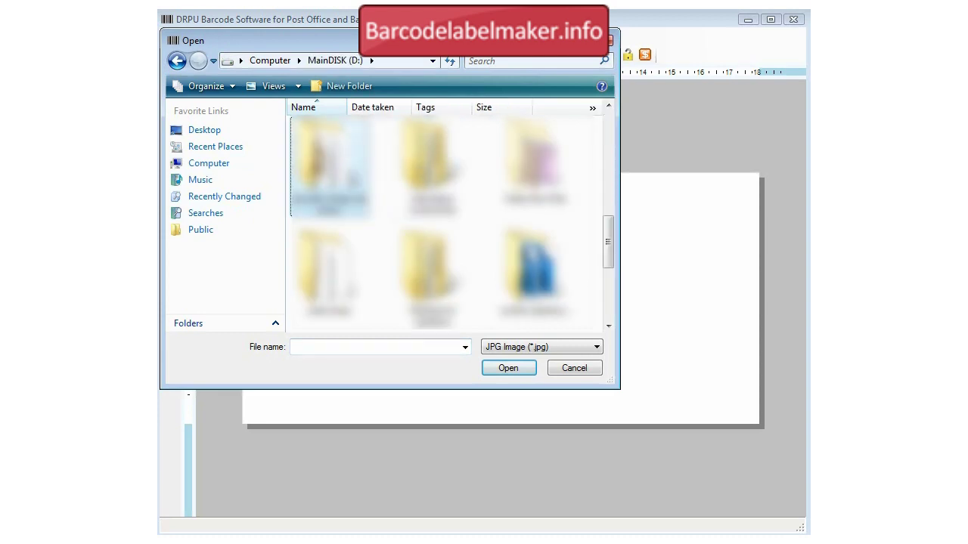
pyautogui.doubleClick(340, 170)
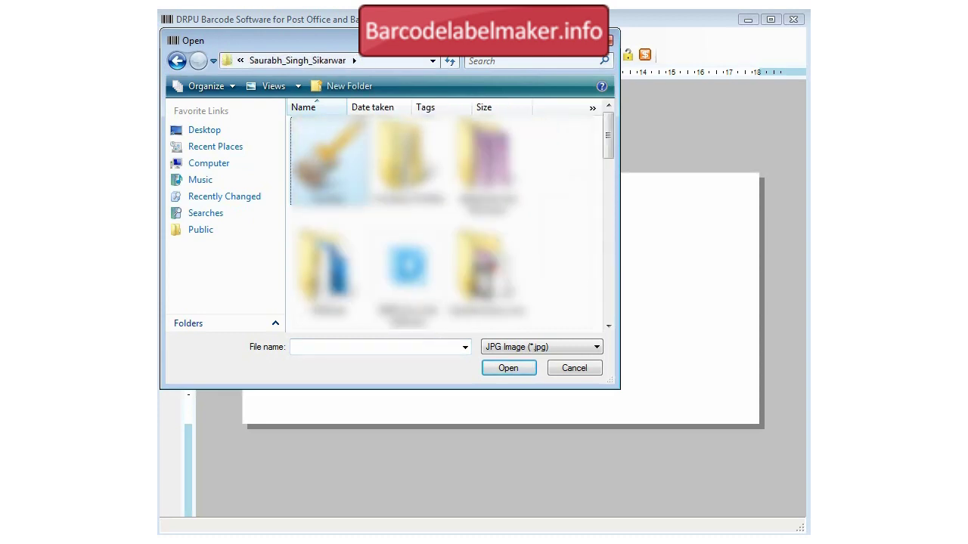
pyautogui.scroll(-3, 341, 170)
pyautogui.doubleClick(420, 170)
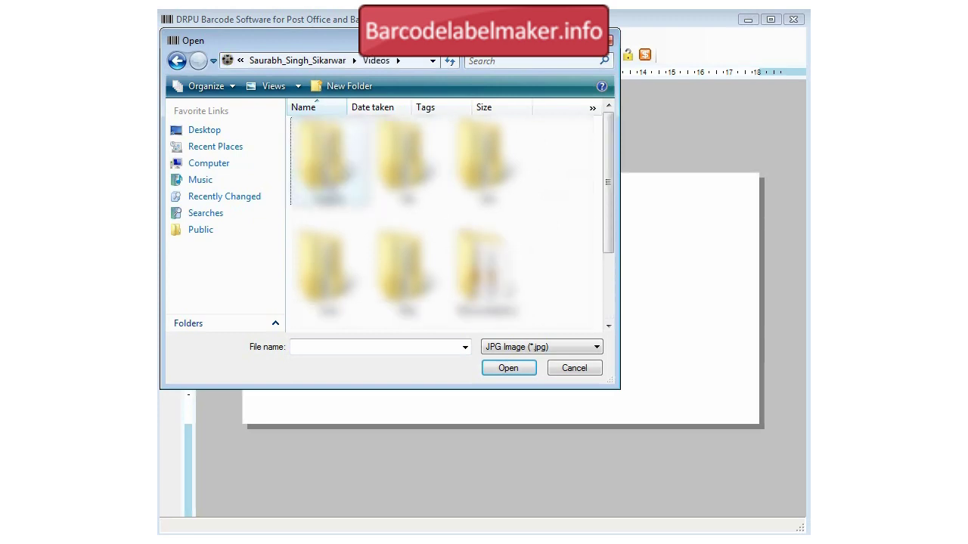
pyautogui.doubleClick(408, 158)
pyautogui.doubleClick(325, 159)
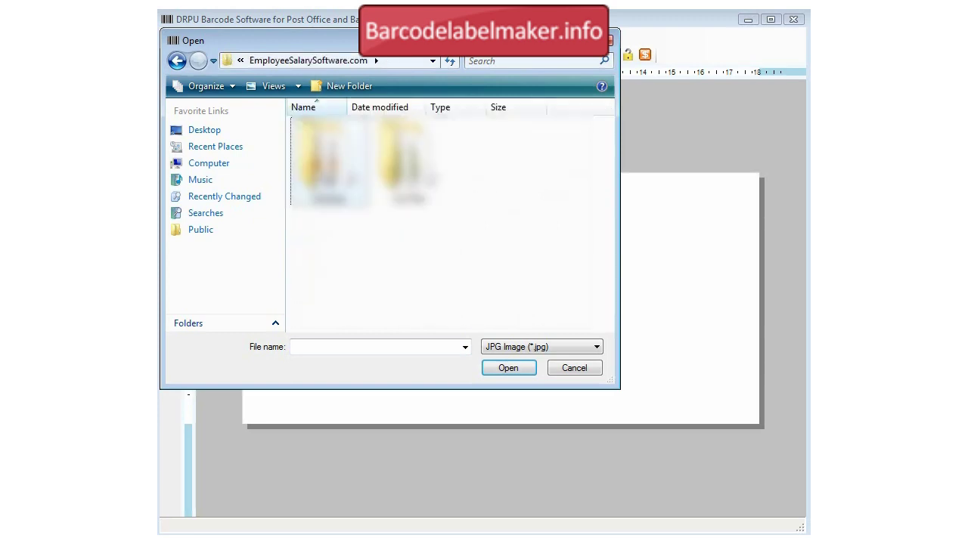
pyautogui.doubleClick(404, 166)
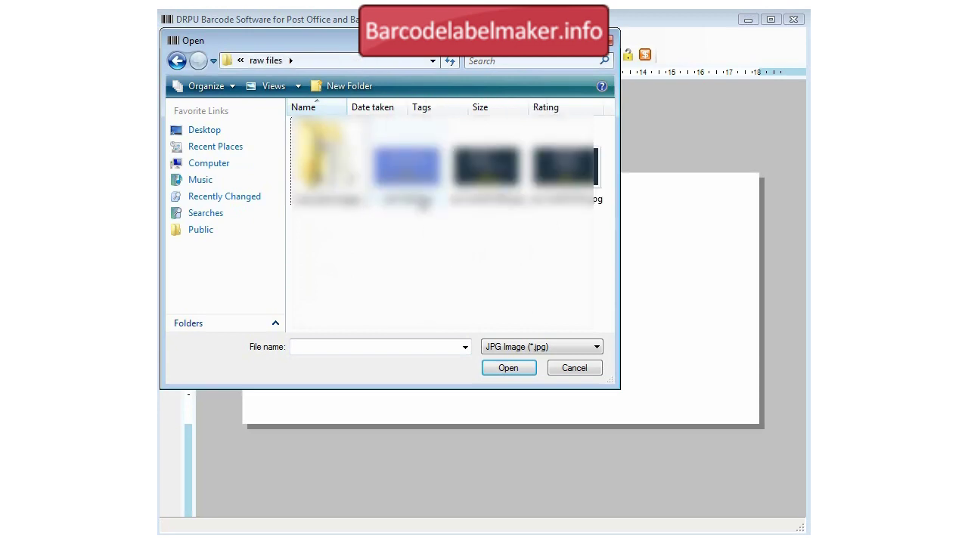
pyautogui.doubleClick(325, 158)
pyautogui.click(408, 162)
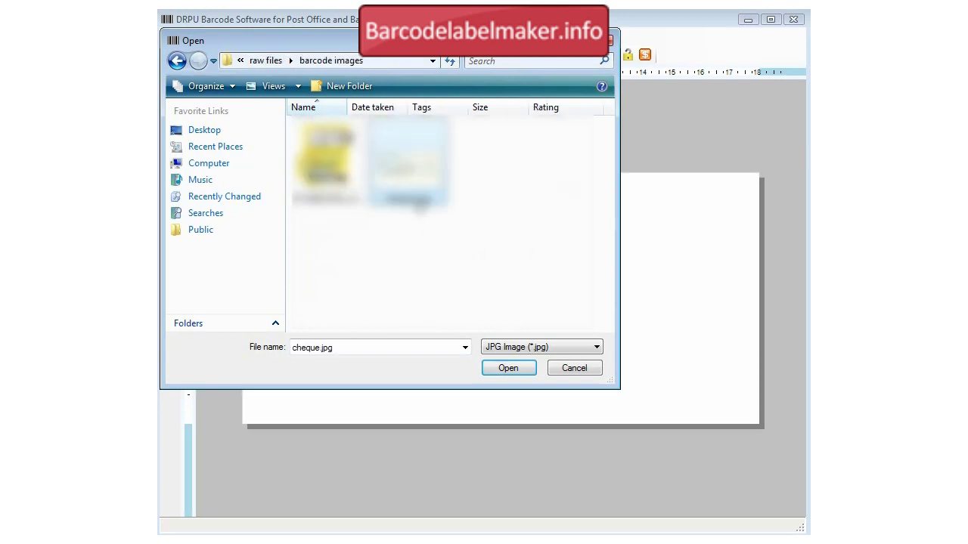
pyautogui.click(509, 368)
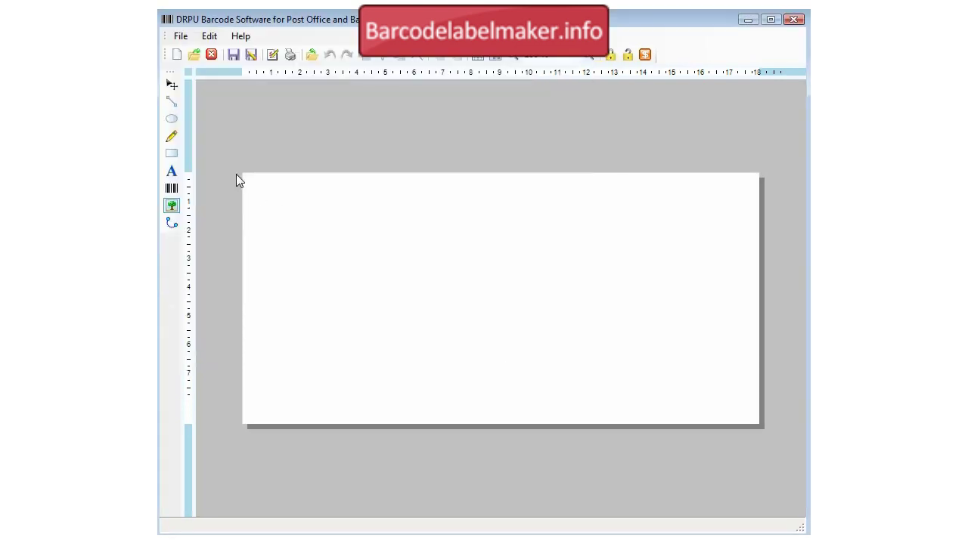
pyautogui.moveTo(242, 173); pyautogui.dragTo(763, 428)
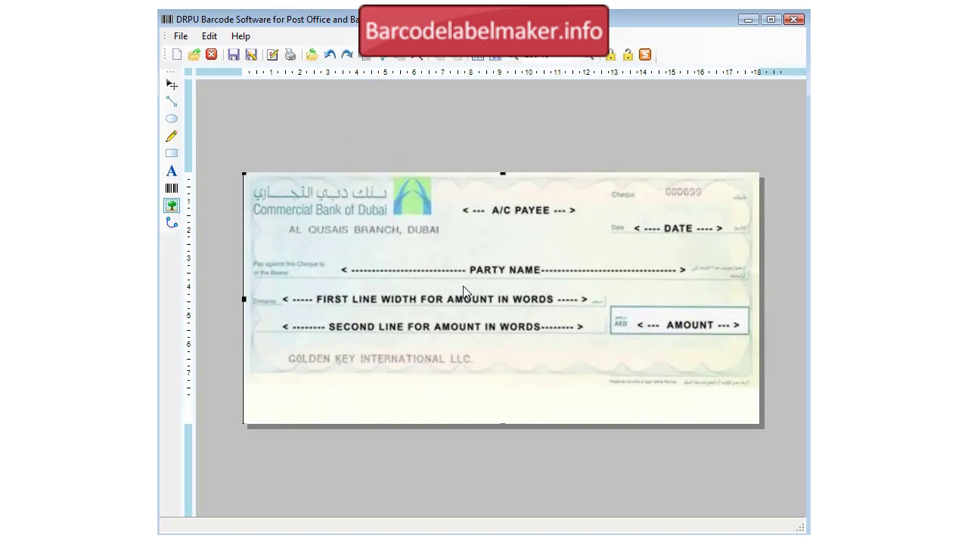
# Add a barcode object to the label and place it near the middle of the cheque's lower edge
pyautogui.click(172, 188)
pyautogui.click(414, 390)
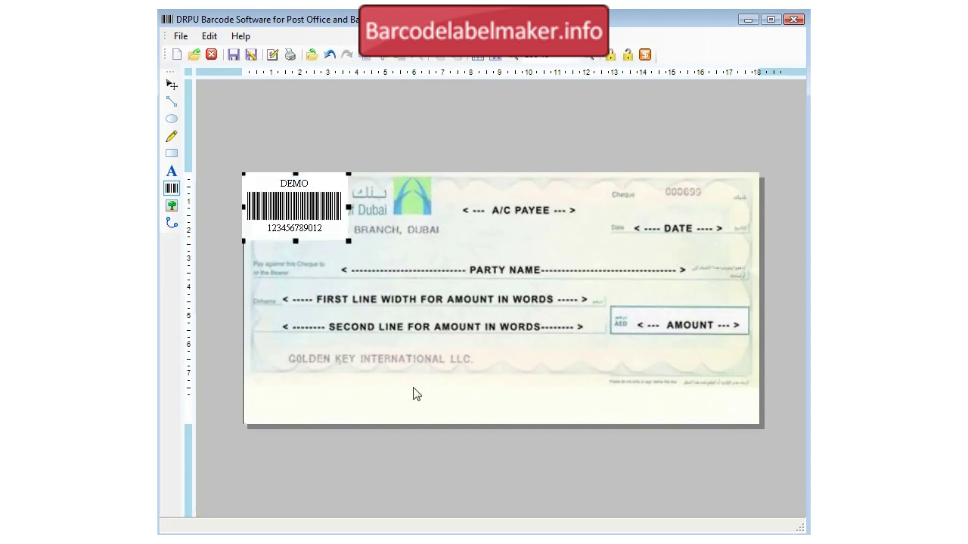
pyautogui.moveTo(321, 223); pyautogui.dragTo(466, 375)
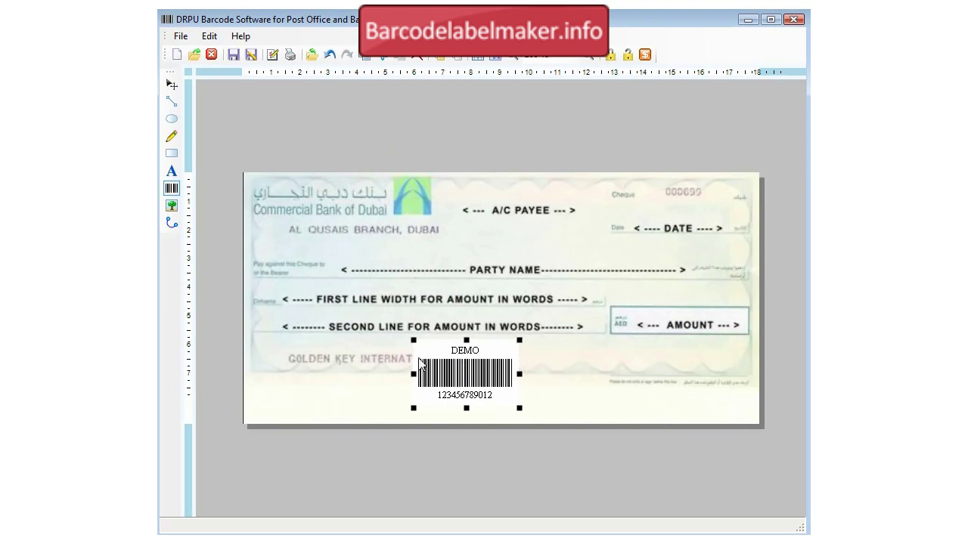
# Change the placed barcode's linear barcode font to Postnet Font in its properties
pyautogui.click(456, 376)
pyautogui.doubleClick(456, 373)
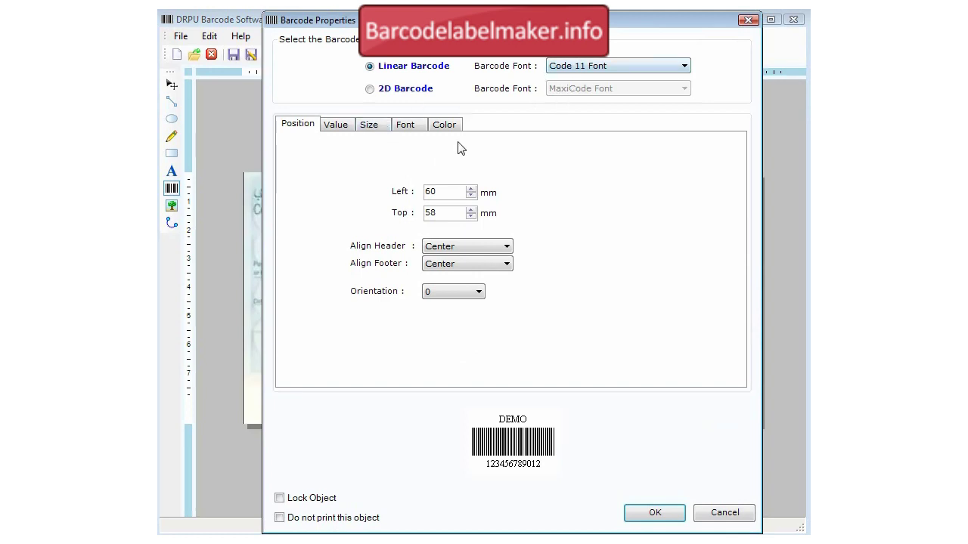
pyautogui.click(576, 68)
pyautogui.click(583, 186)
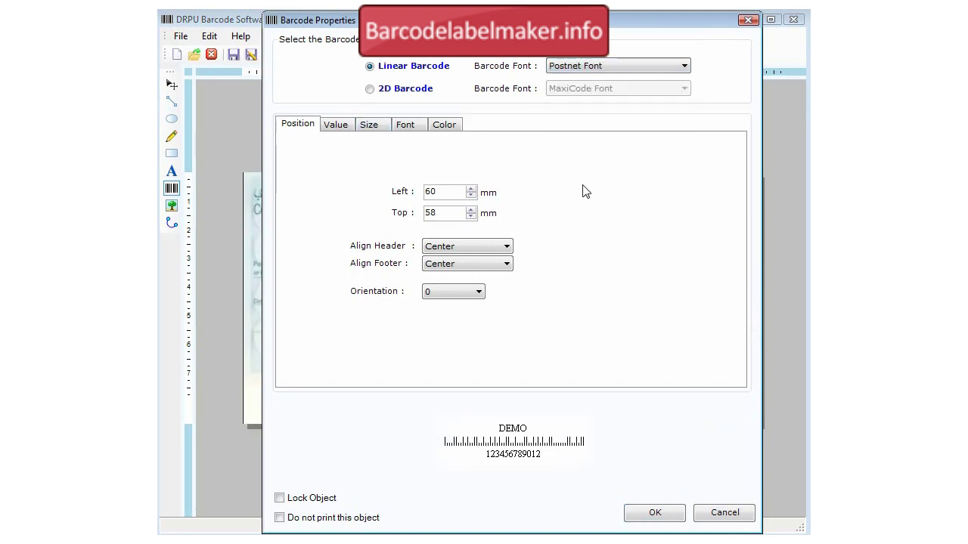
pyautogui.click(639, 511)
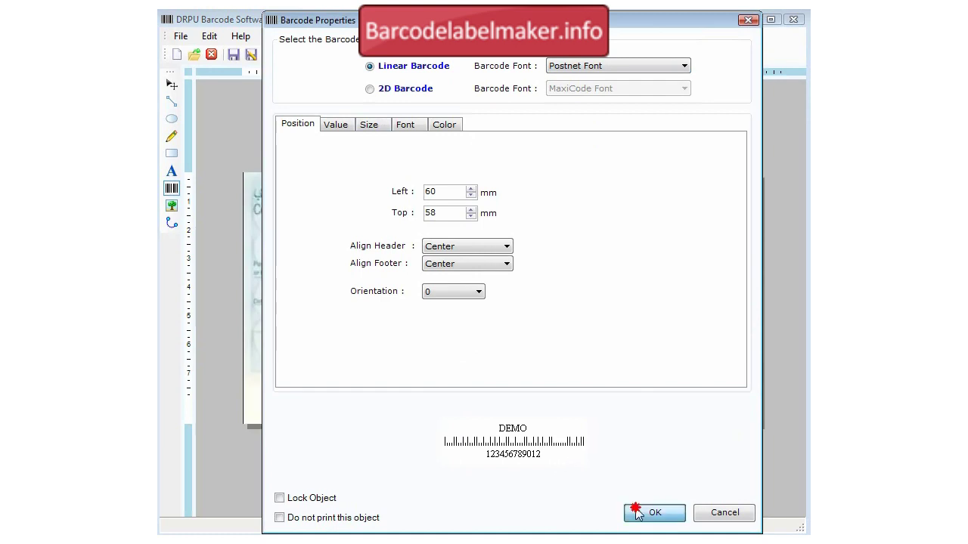
# Move the Postnet barcode down into the blank strip below the company name on the cheque and deselect it
pyautogui.click(491, 355)
pyautogui.moveTo(491, 356); pyautogui.dragTo(490, 384)
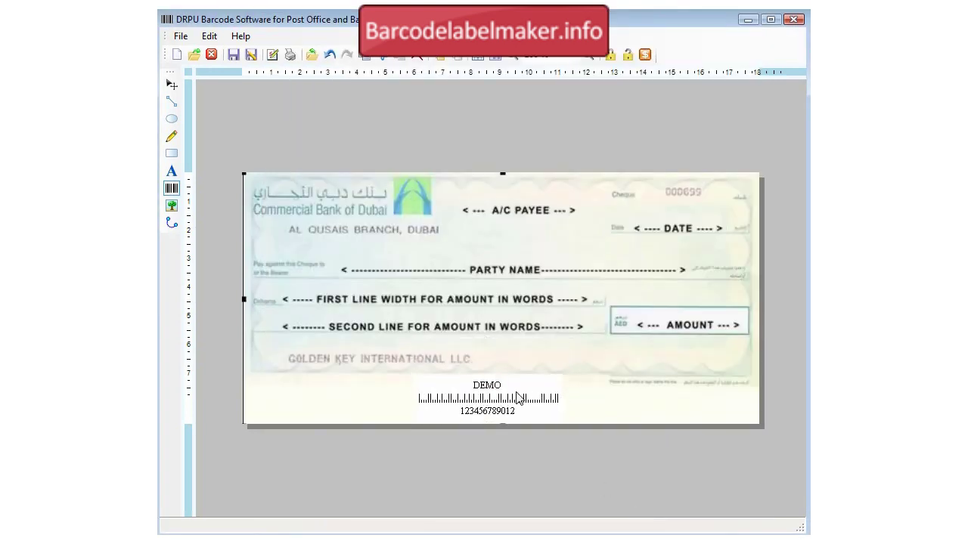
pyautogui.click(300, 179)
# Preview the cheque label's printout at 100% zoom, then close the preview and the print settings without printing
pyautogui.click(181, 35)
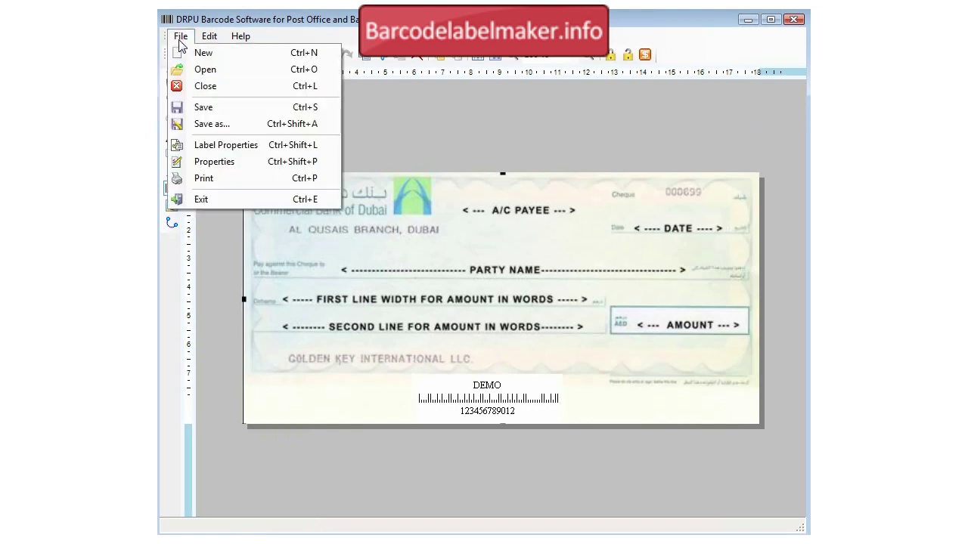
pyautogui.click(217, 179)
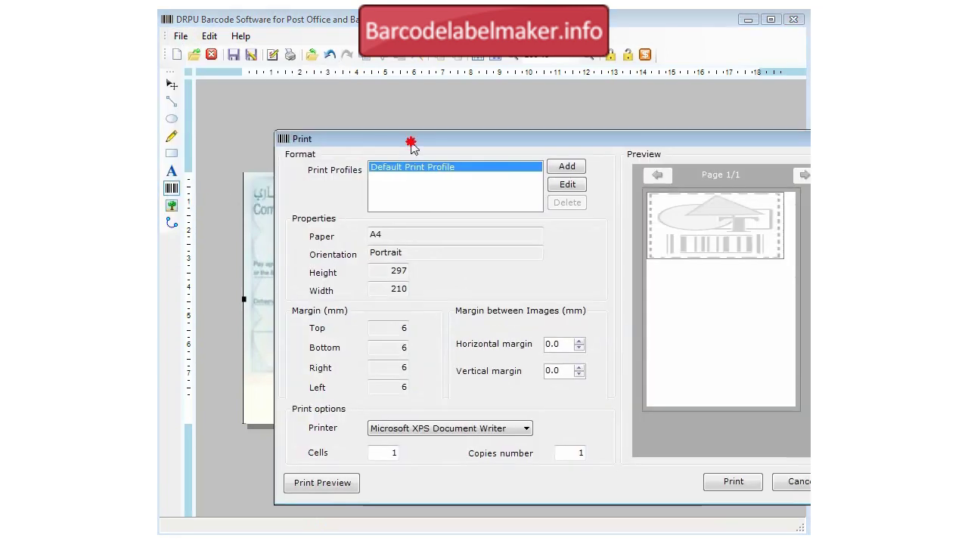
pyautogui.moveTo(410, 143); pyautogui.dragTo(359, 136)
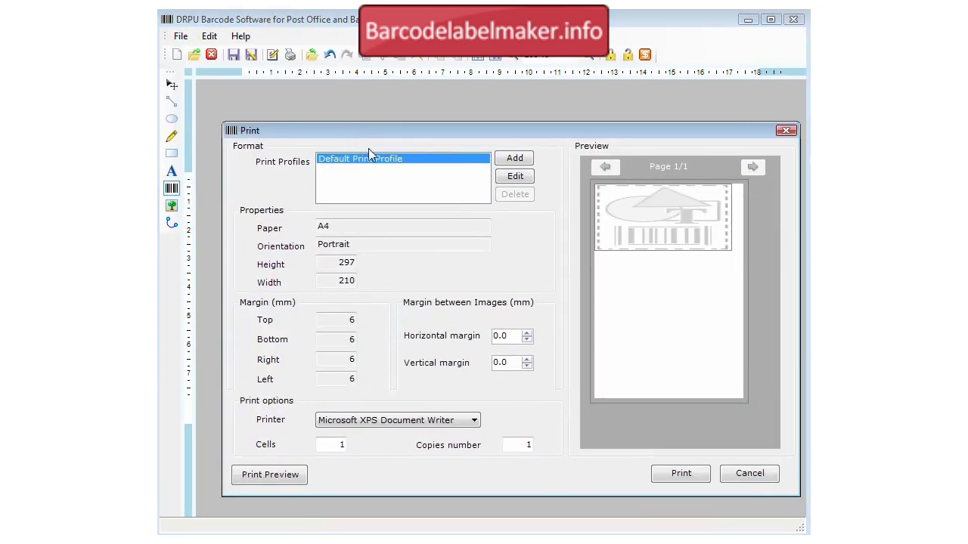
pyautogui.click(279, 477)
pyautogui.moveTo(477, 306); pyautogui.dragTo(598, 433)
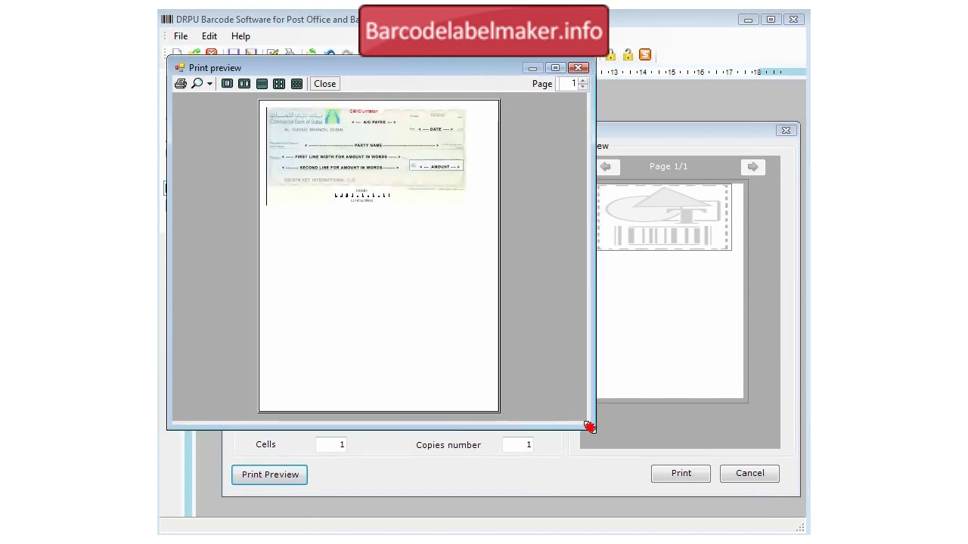
pyautogui.click(210, 85)
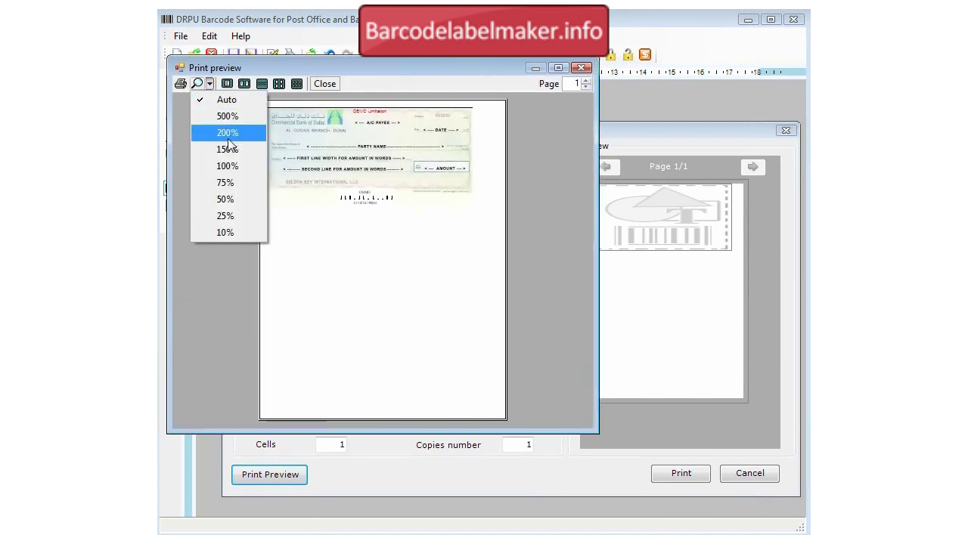
pyautogui.click(227, 168)
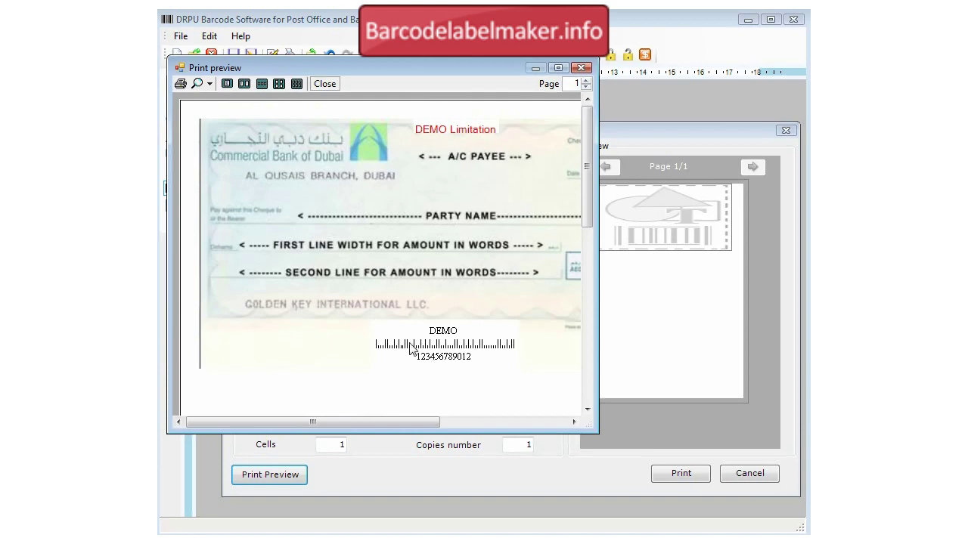
pyautogui.click(581, 68)
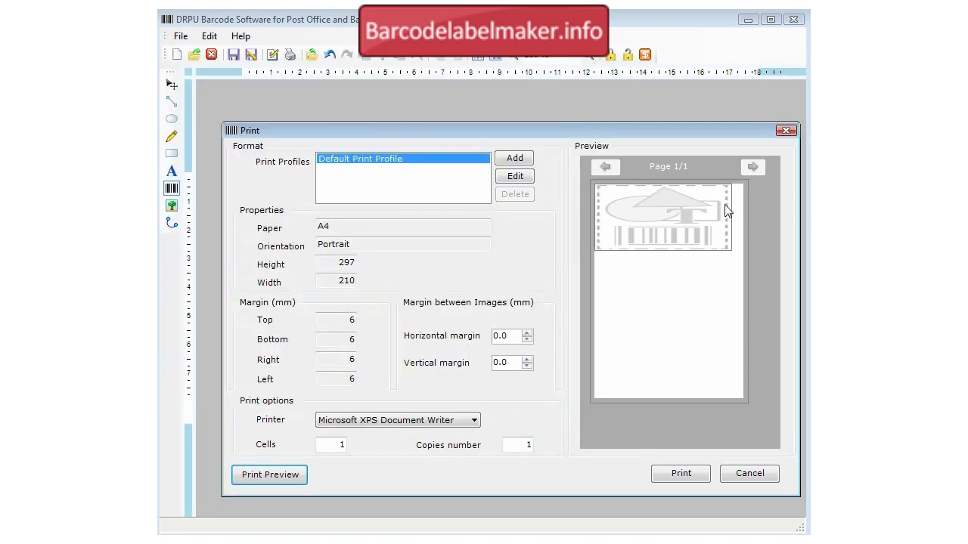
pyautogui.click(785, 131)
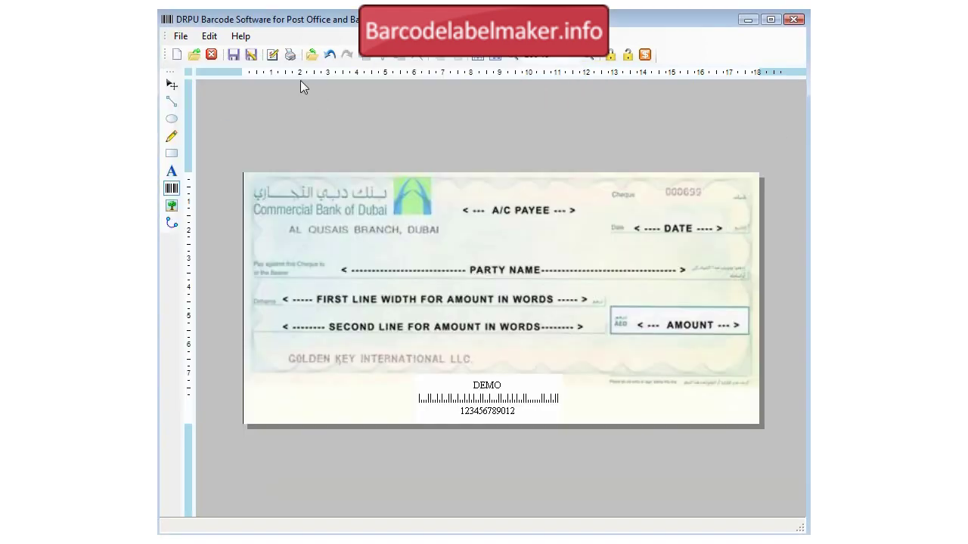
# Save the label design as a DRPU Barcode (*.drb) file named "cheque barcode"
pyautogui.click(181, 36)
pyautogui.click(206, 104)
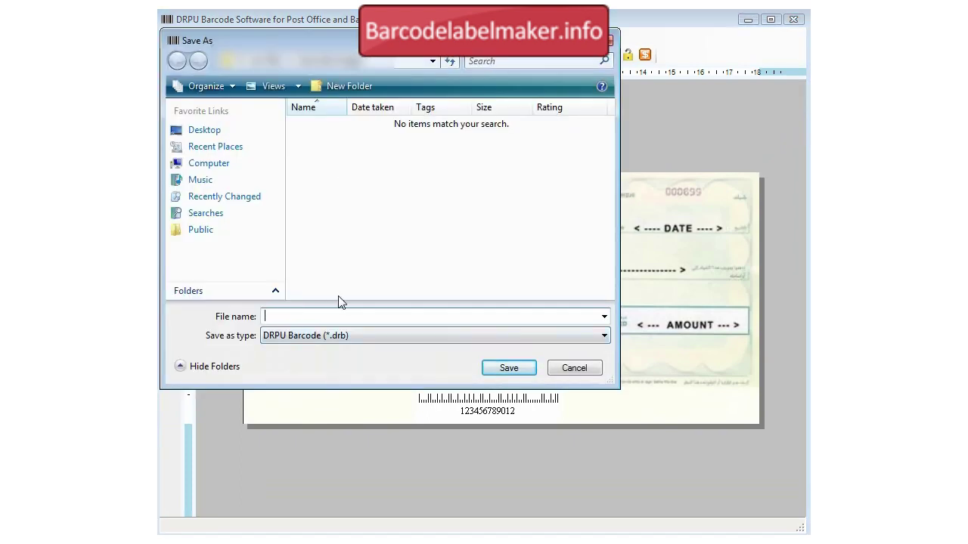
pyautogui.write('chequ')
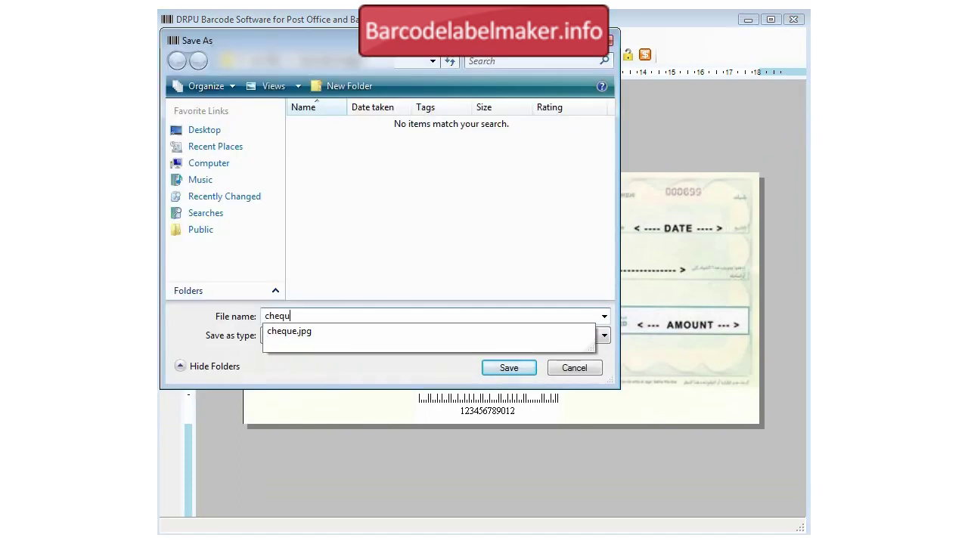
pyautogui.write('e barcode')
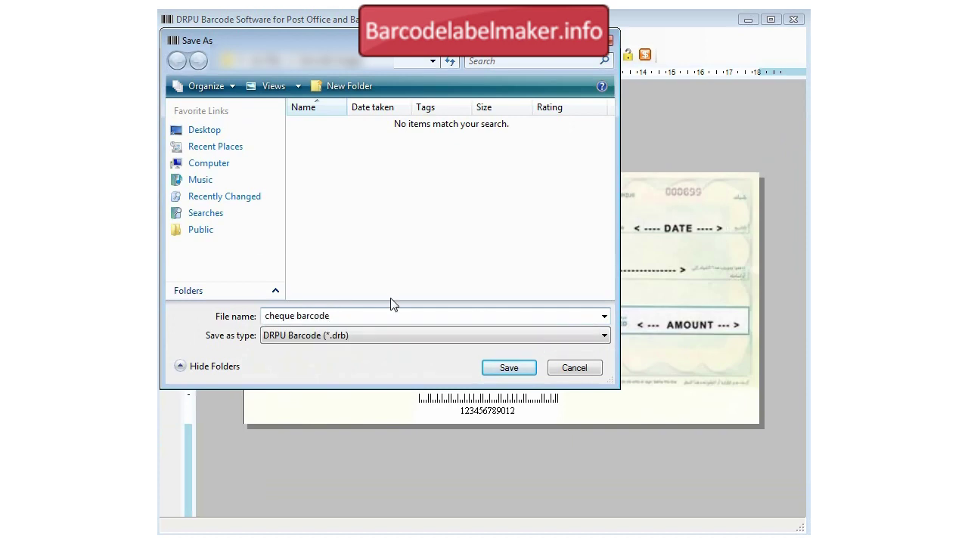
pyautogui.click(509, 368)
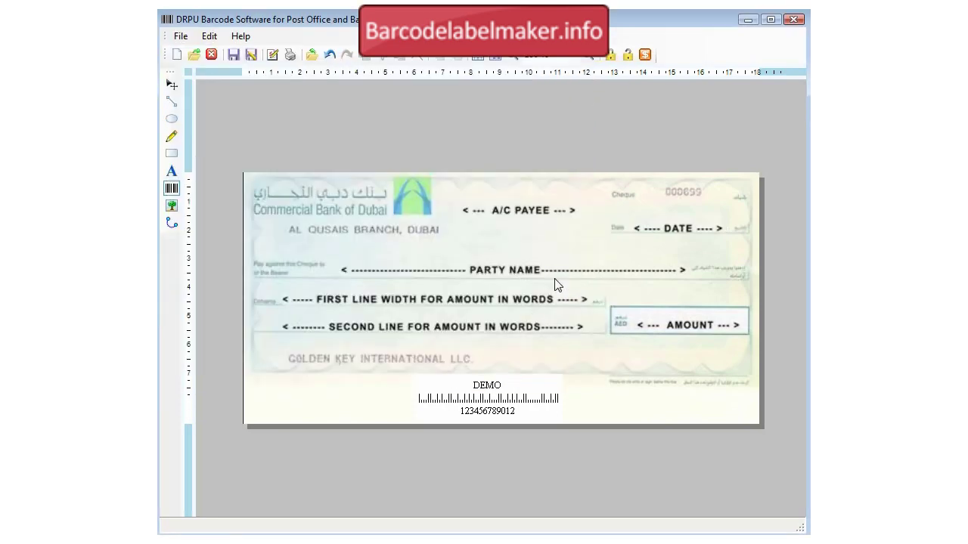